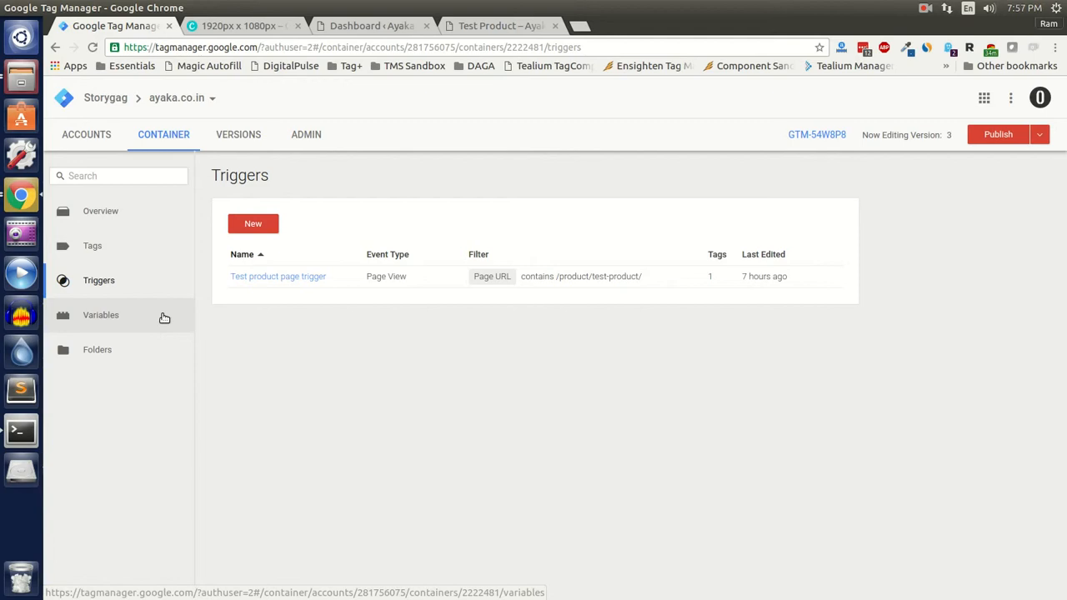
# Open the container's variables and examine the enabled and available built-in variables in each category.
pyautogui.click(164, 318)
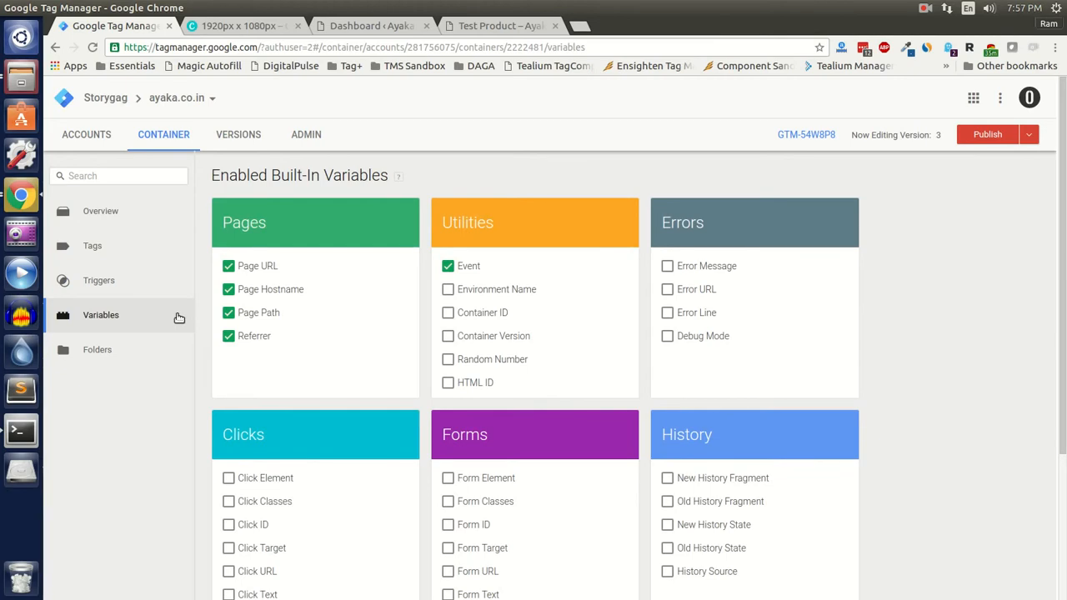
pyautogui.scroll(-2, 381, 279)
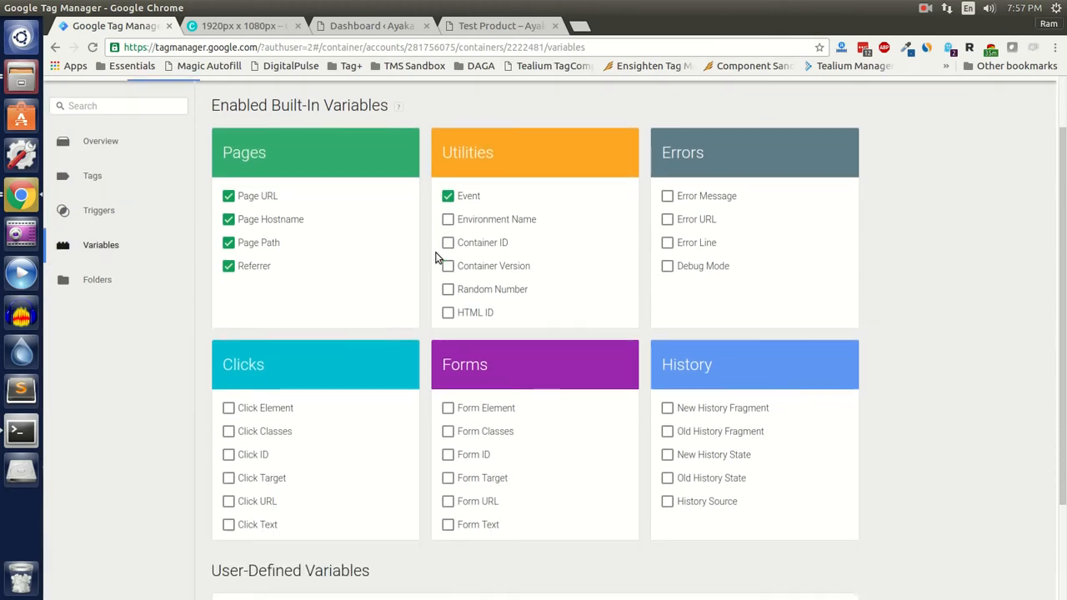
pyautogui.scroll(-3, 406, 313)
pyautogui.scroll(4, 407, 314)
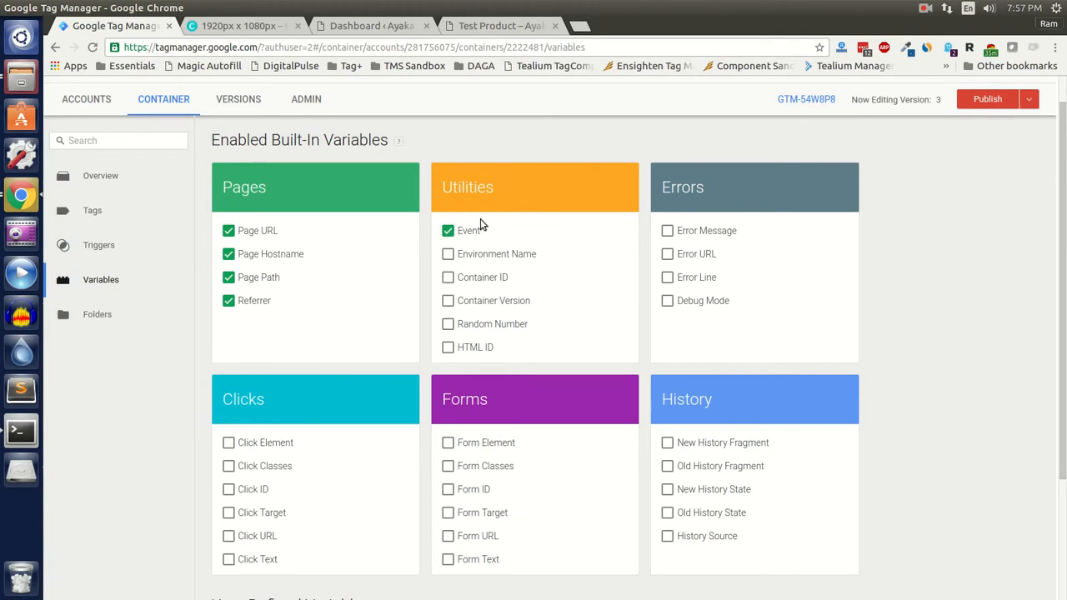
pyautogui.scroll(-3, 480, 219)
pyautogui.scroll(2, 480, 218)
pyautogui.scroll(-1, 734, 233)
pyautogui.scroll(4, 634, 341)
pyautogui.scroll(-3, 725, 350)
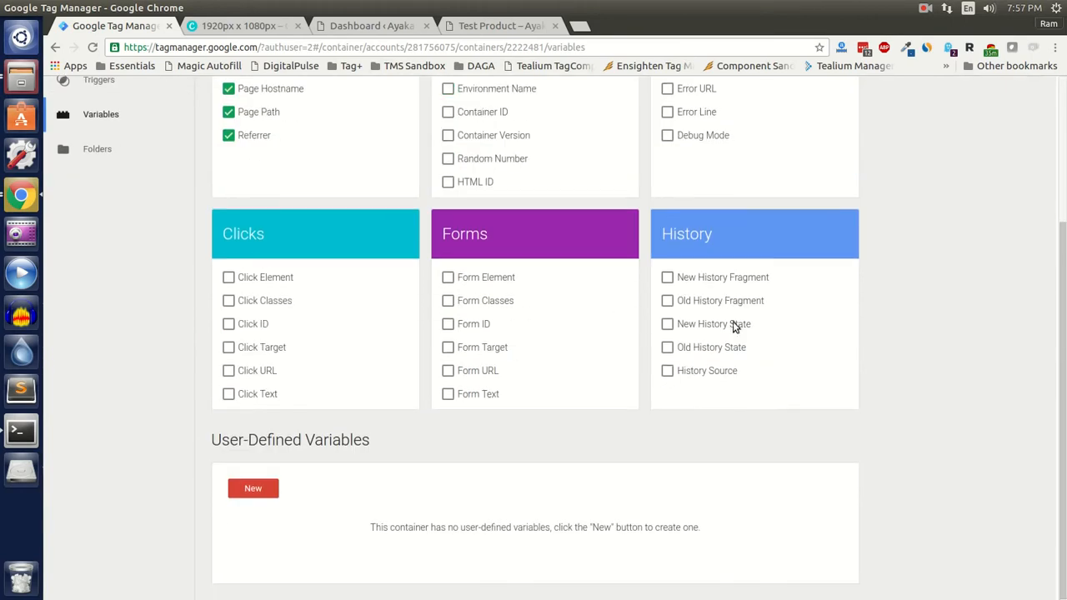
pyautogui.scroll(2, 733, 326)
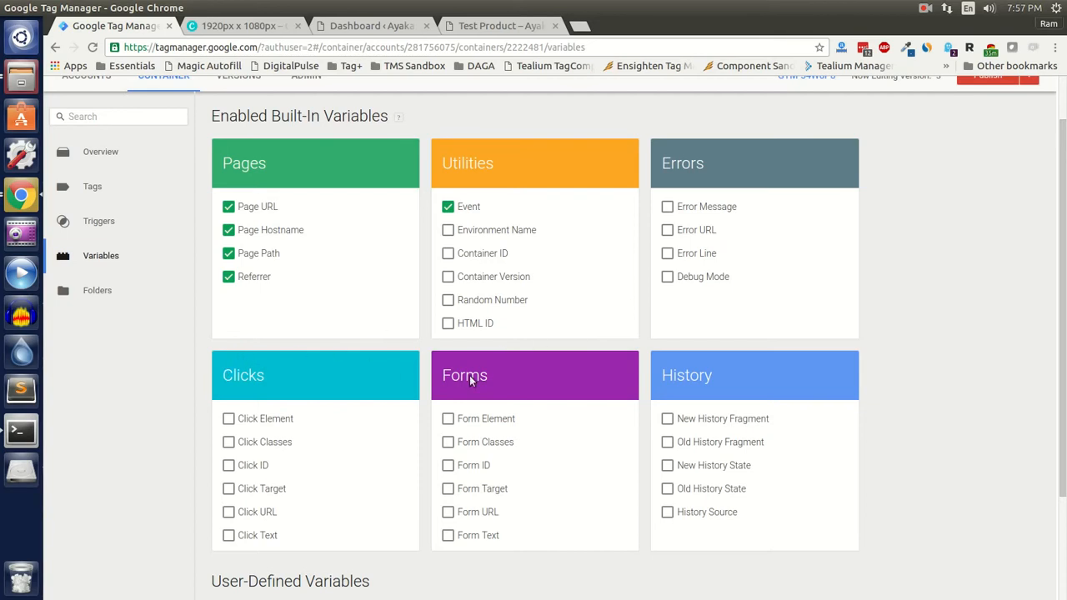
# Enable the built-in variables Click Element, Click Classes, Click ID, Click Target, Click URL and Click Text.
pyautogui.click(262, 422)
pyautogui.click(263, 443)
pyautogui.click(252, 467)
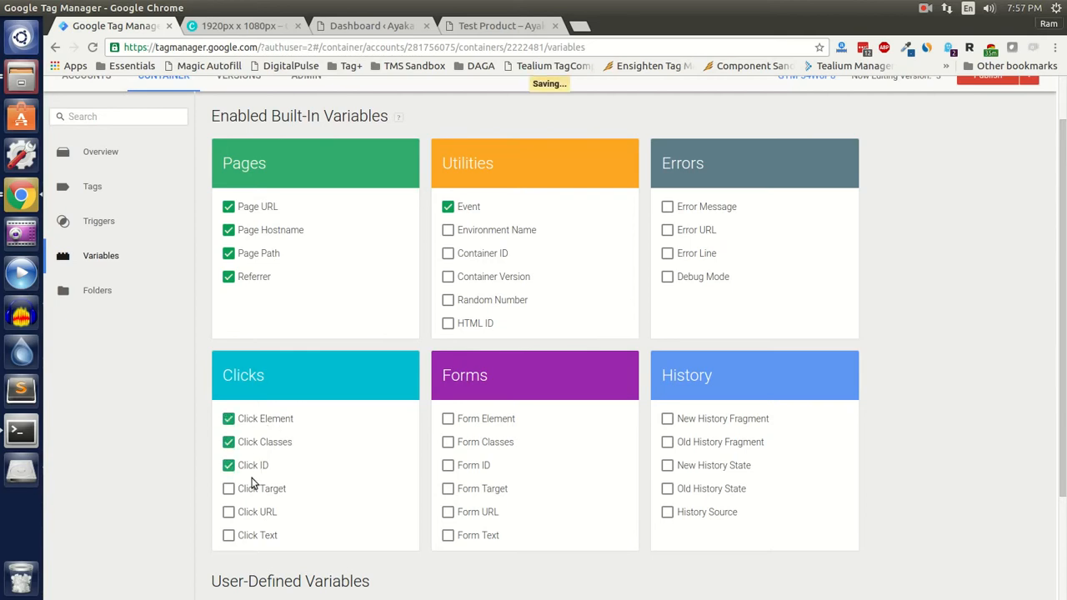
pyautogui.click(253, 492)
pyautogui.click(246, 512)
pyautogui.click(248, 539)
# Enable the built-in variables Form Element, Form Classes, Form ID, Form Target, Form URL and Form Text.
pyautogui.click(470, 422)
pyautogui.click(472, 447)
pyautogui.click(467, 469)
pyautogui.click(472, 495)
pyautogui.click(472, 519)
pyautogui.click(474, 537)
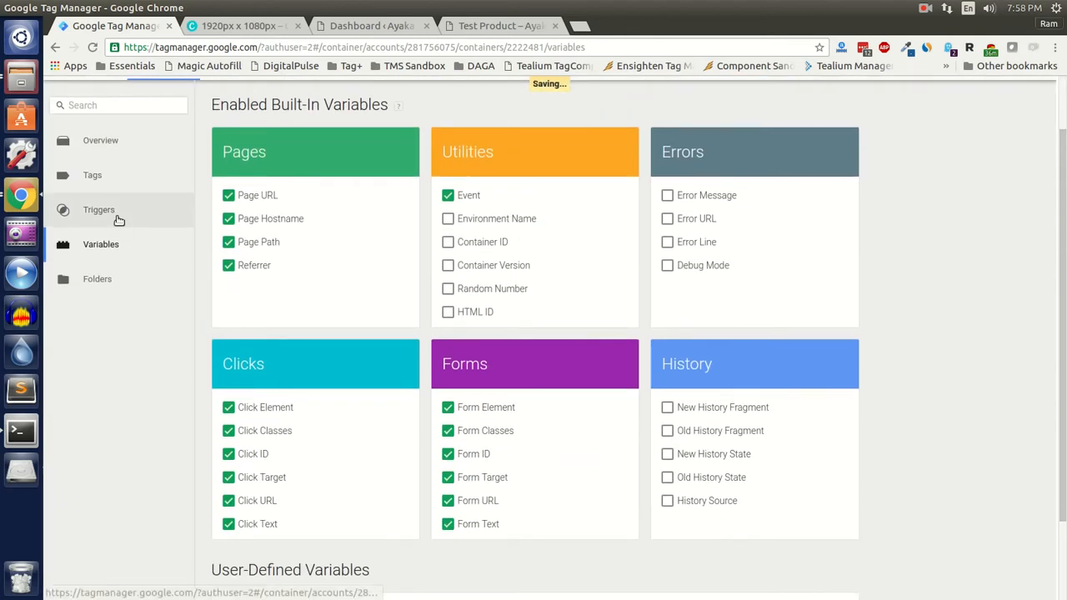
# Create a new trigger in the container and name it Test Trigger.
pyautogui.click(99, 215)
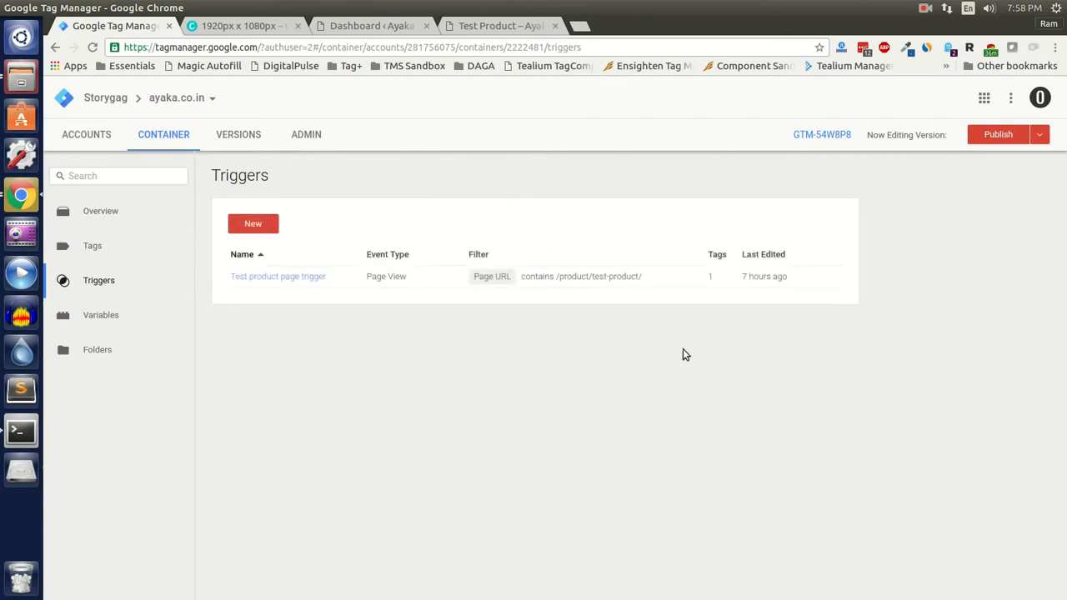
pyautogui.click(263, 223)
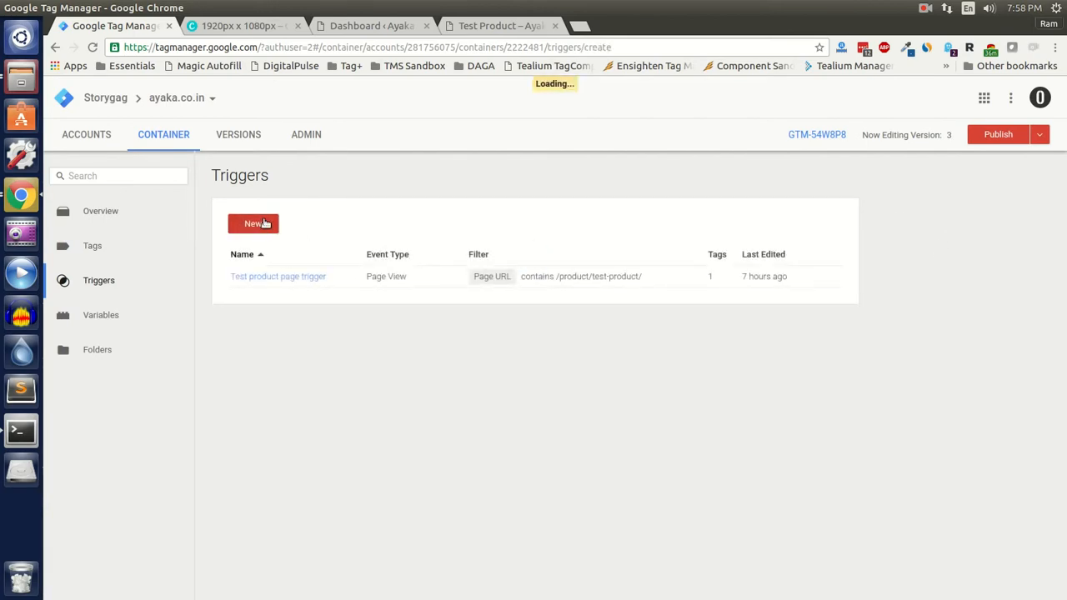
pyautogui.click(279, 192)
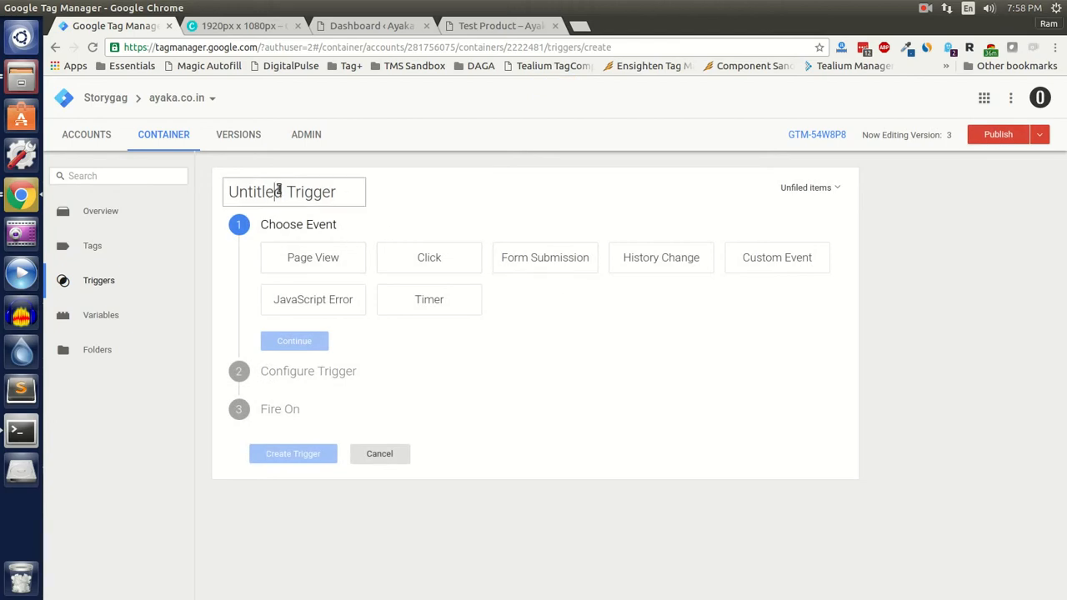
pyautogui.write('Tes')
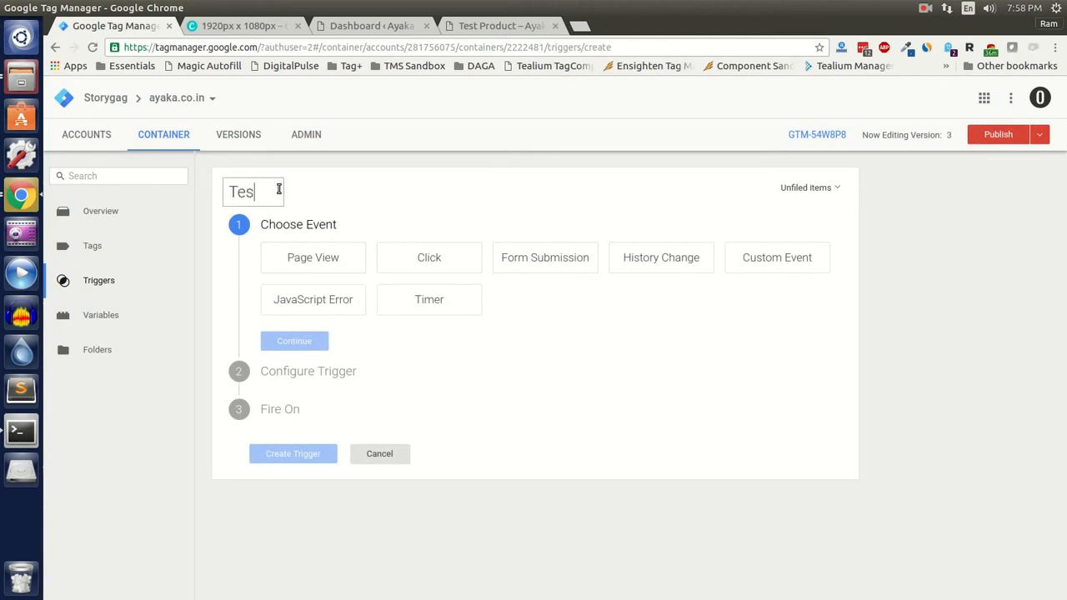
pyautogui.write('t Trigger')
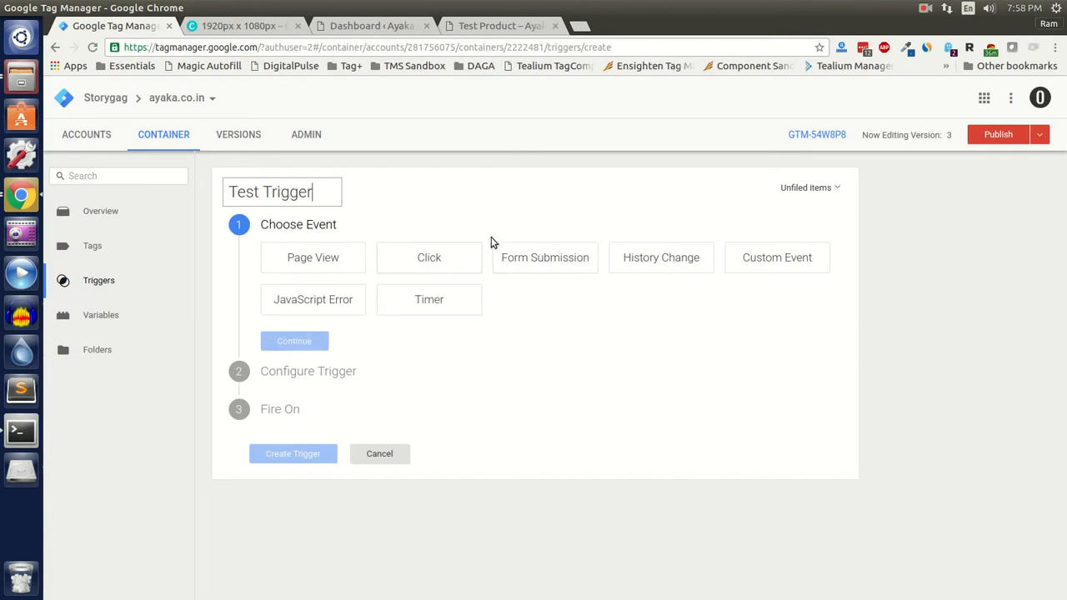
# Configure the trigger as a Click event targeting All Elements and have it fire on Some Clicks.
pyautogui.click(428, 269)
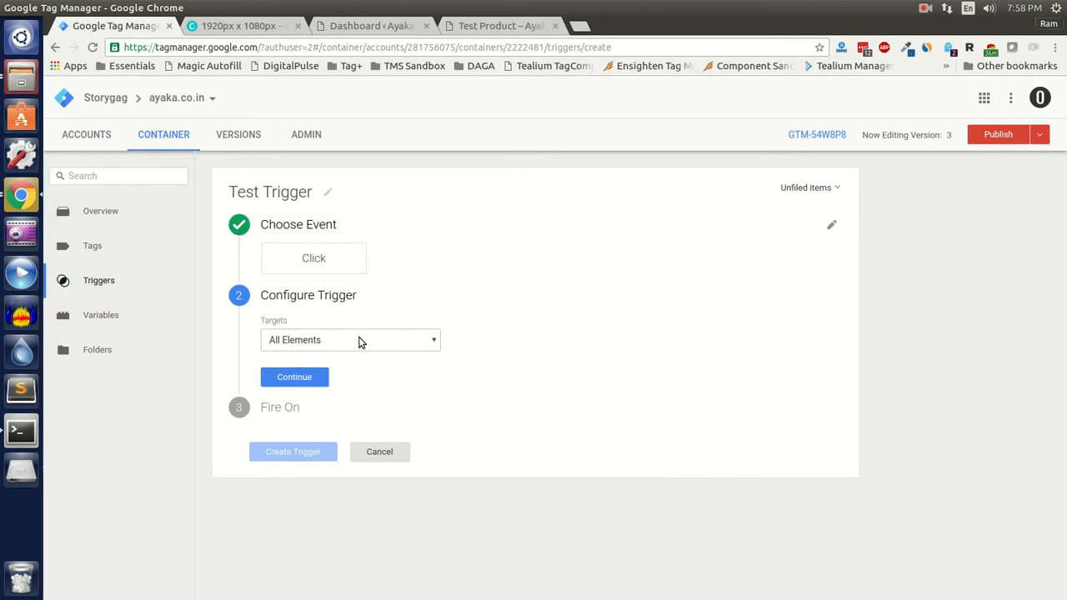
pyautogui.click(360, 341)
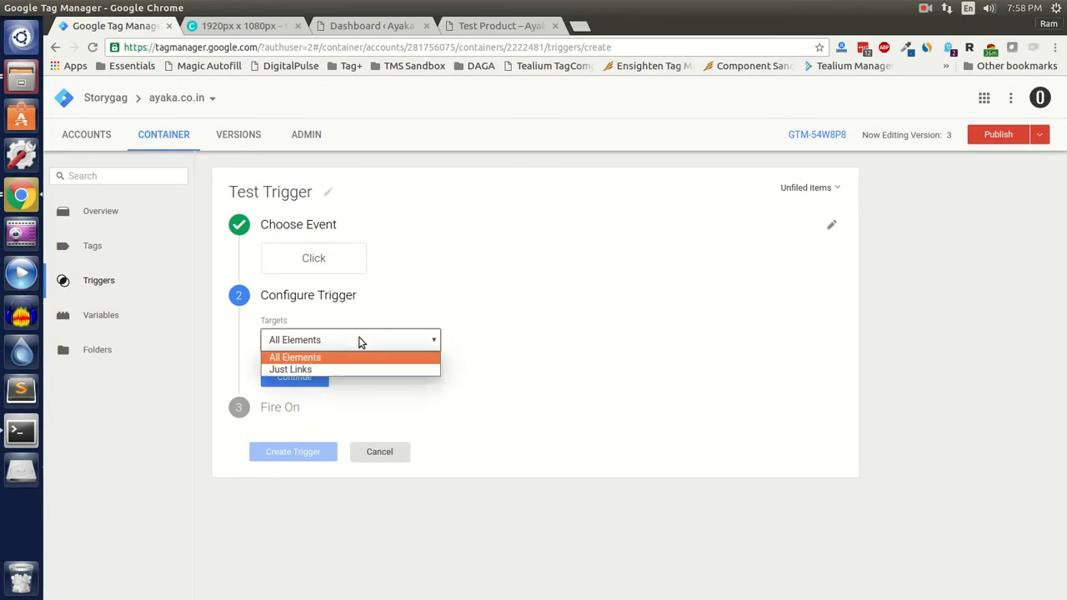
pyautogui.click(305, 362)
pyautogui.click(296, 377)
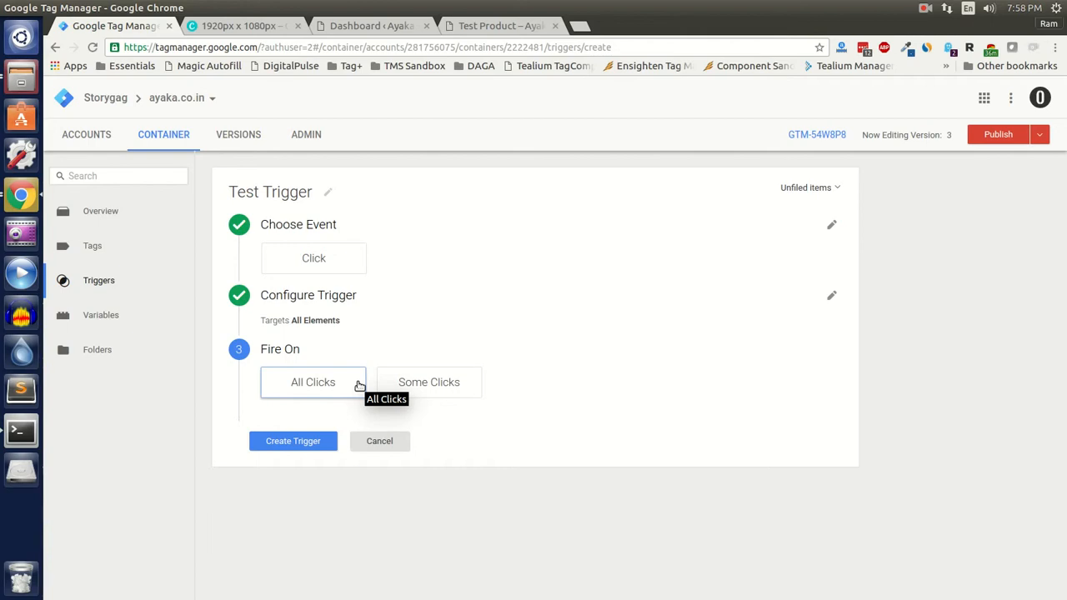
pyautogui.click(436, 381)
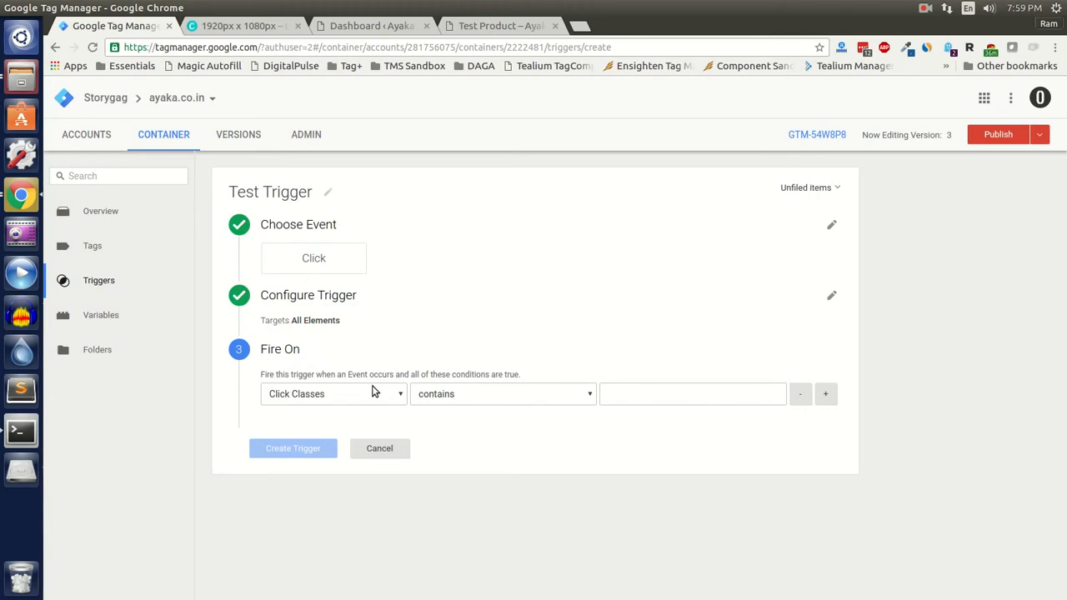
# Look at the Add to cart button on the shop's Test Product page and return to the trigger setup.
pyautogui.click(485, 26)
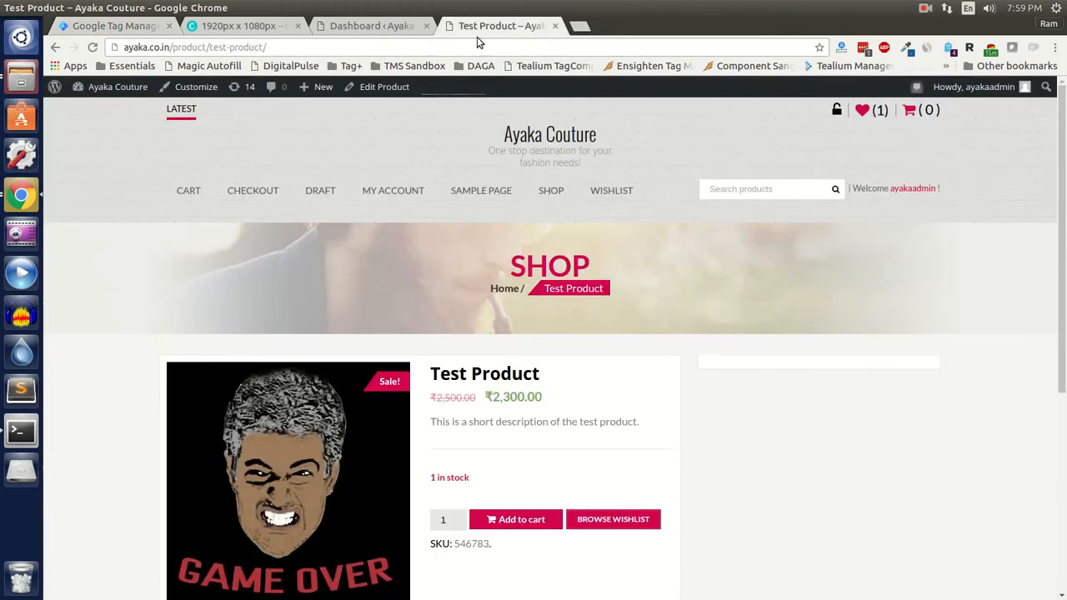
pyautogui.scroll(-3, 643, 362)
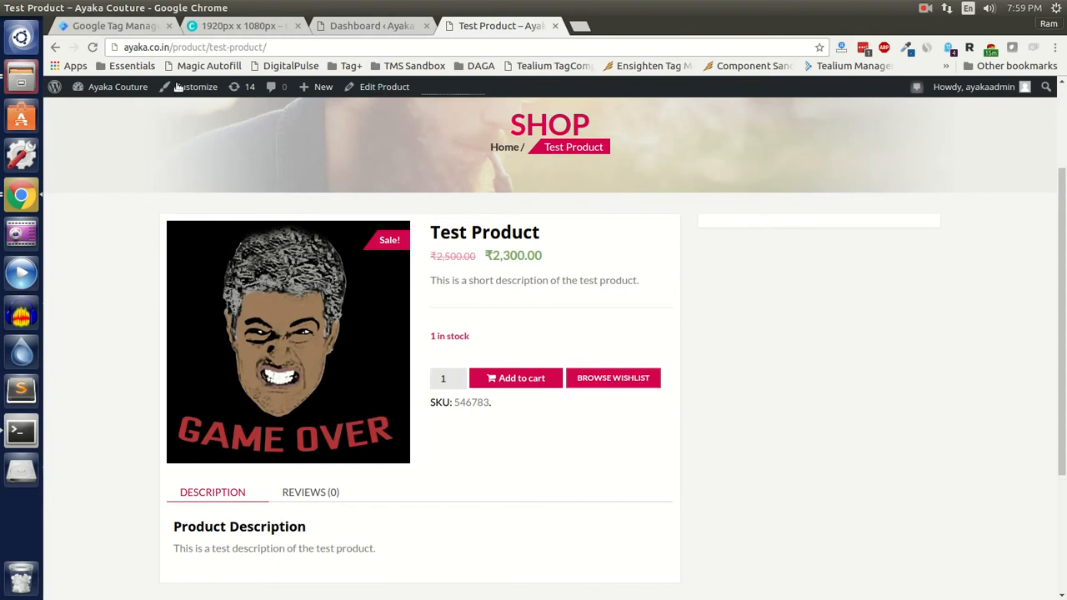
pyautogui.click(132, 32)
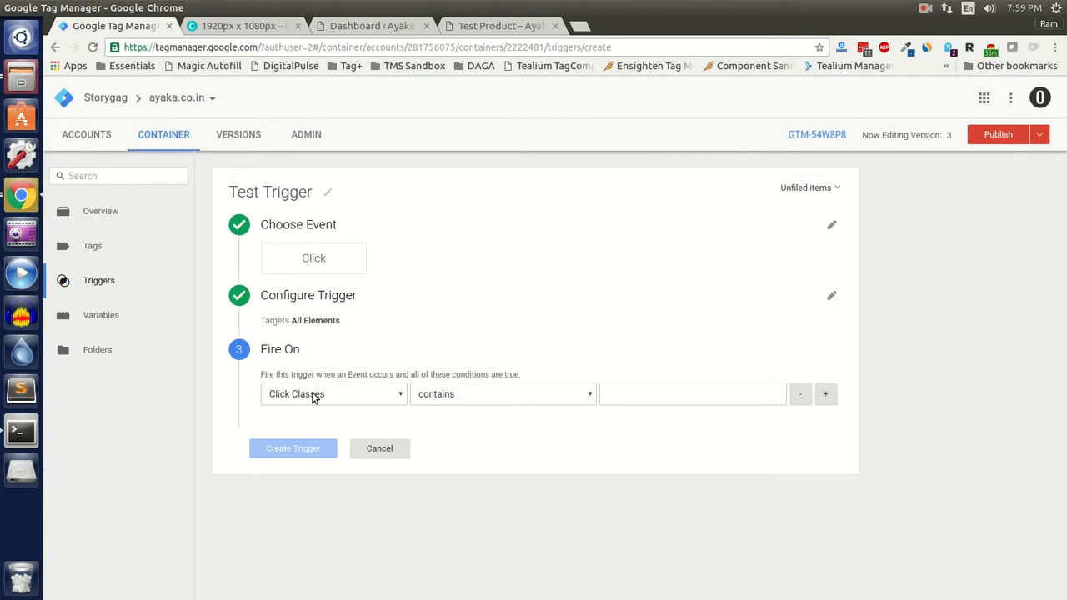
# Set the trigger's firing condition to Click ID equals AddToCart.
pyautogui.click(314, 397)
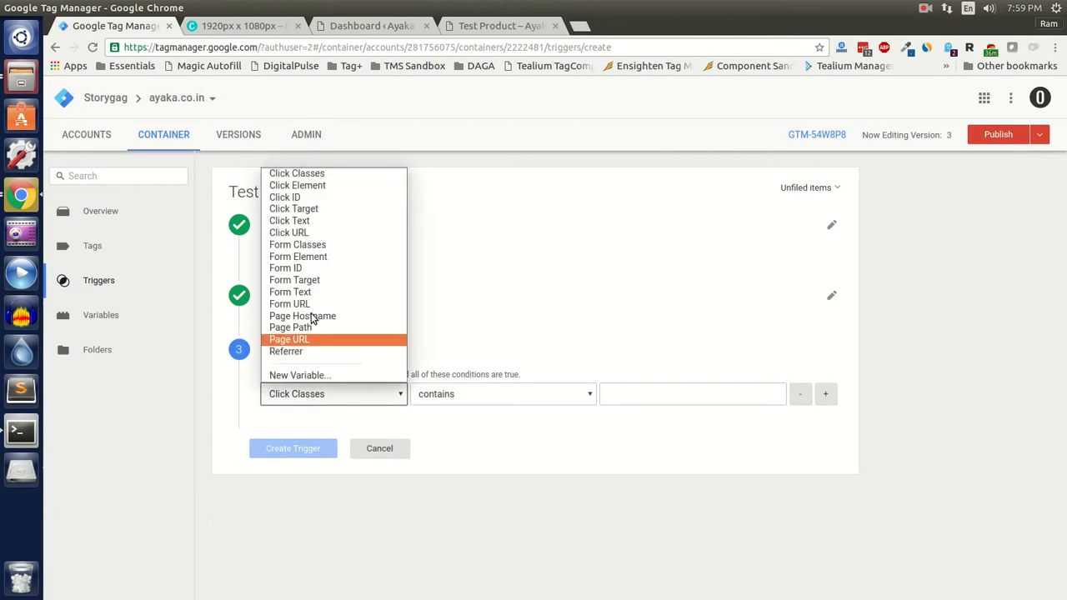
pyautogui.click(323, 198)
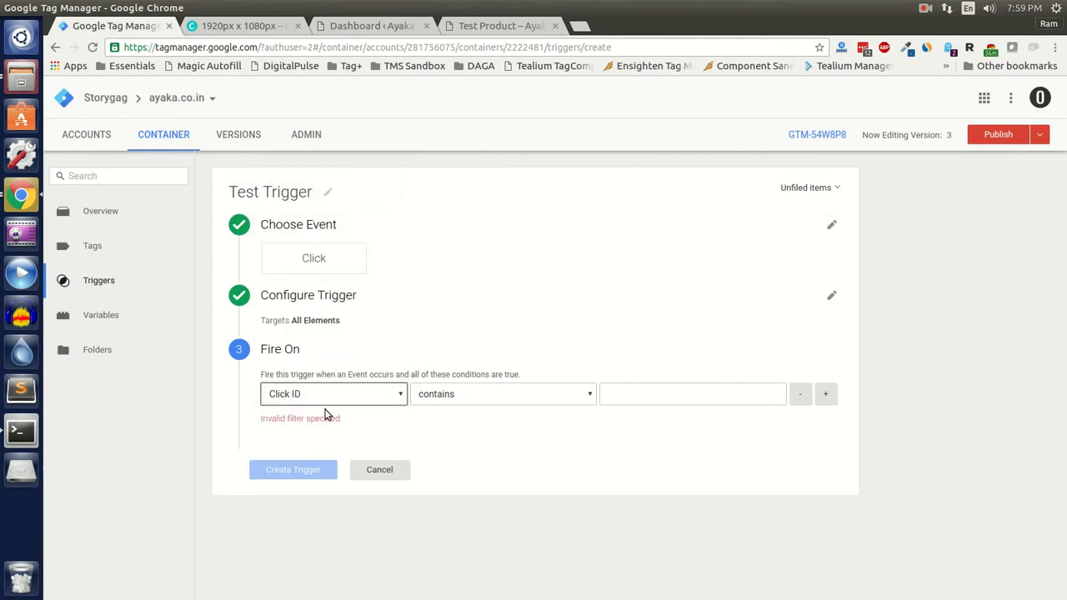
pyautogui.click(323, 402)
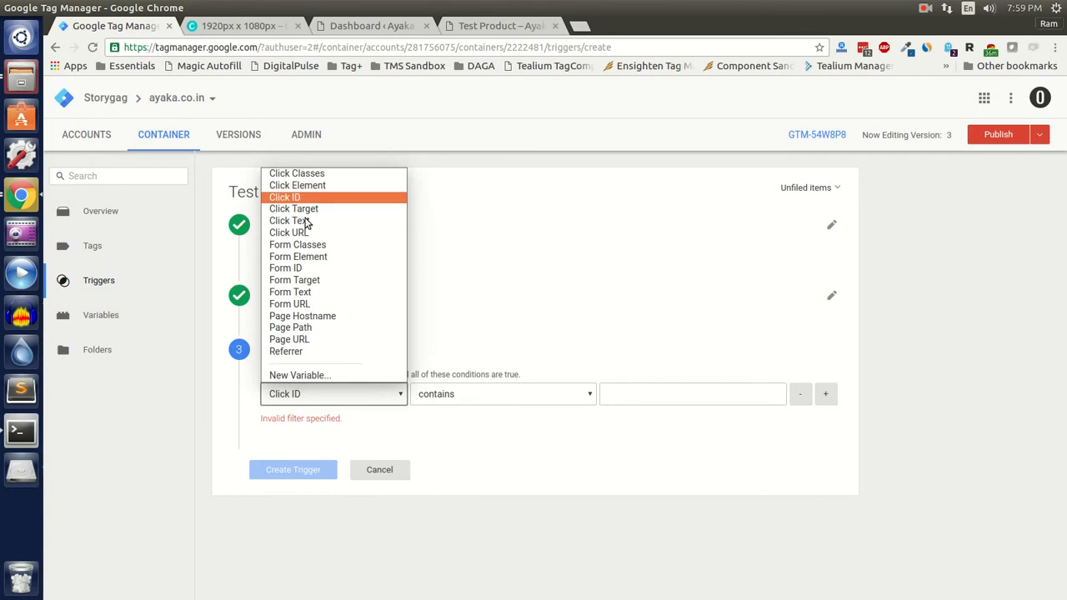
pyautogui.click(334, 404)
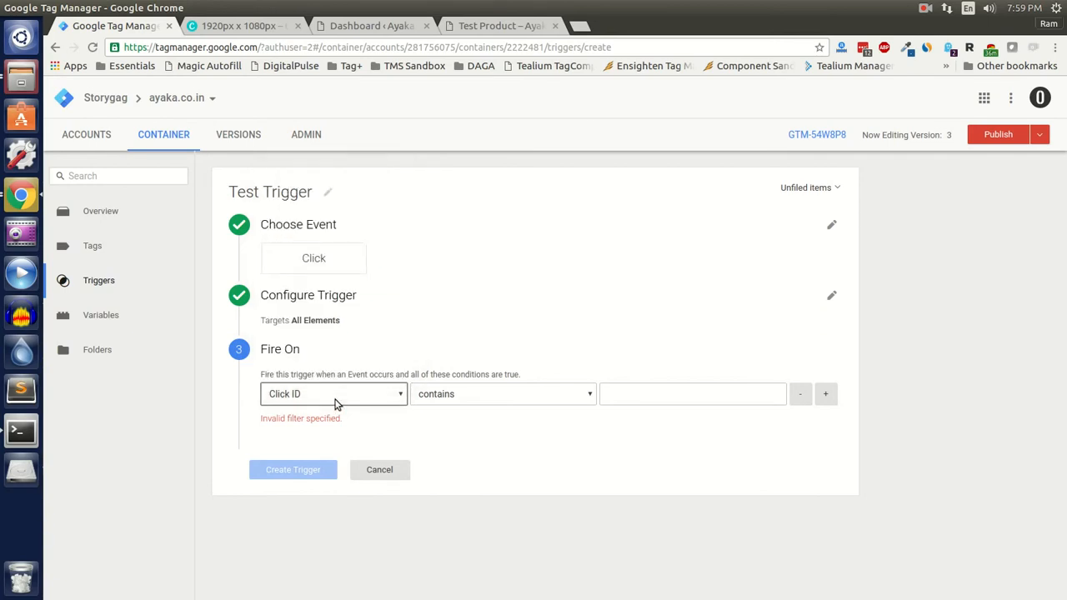
pyautogui.click(336, 404)
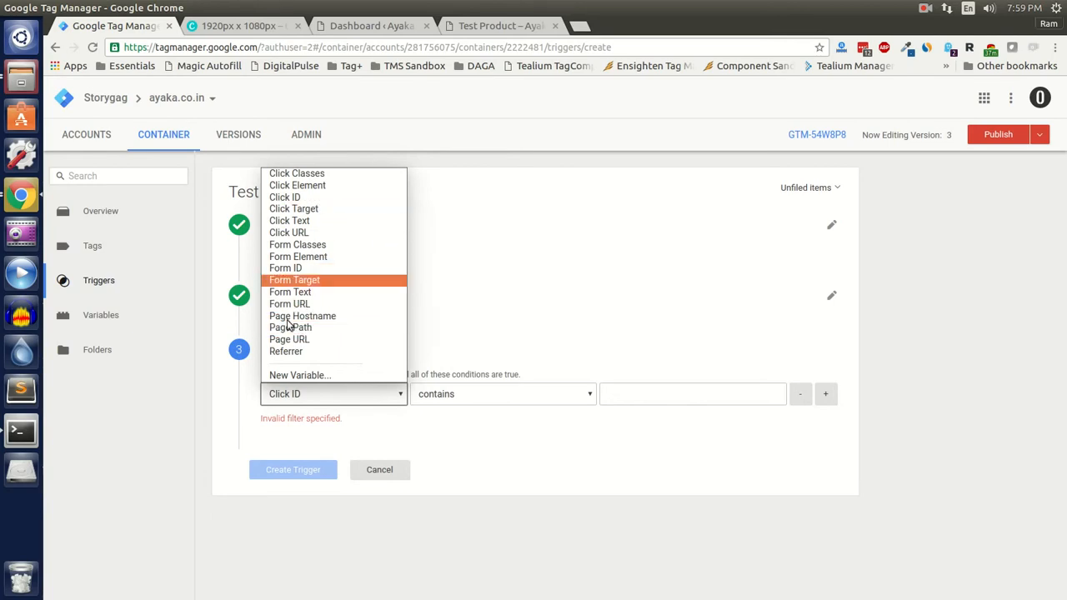
pyautogui.click(320, 198)
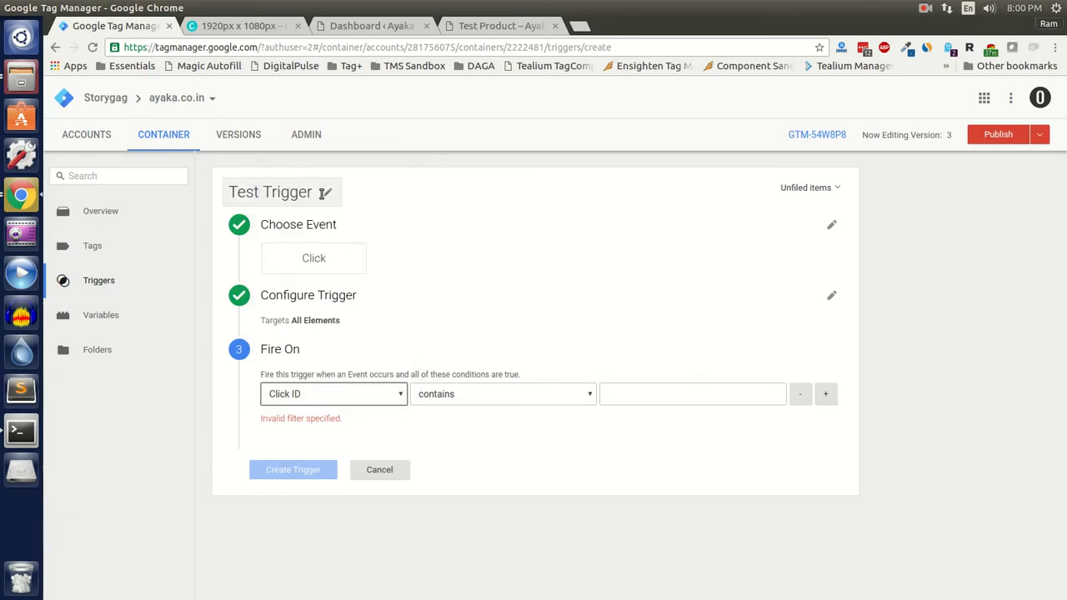
pyautogui.click(467, 403)
pyautogui.click(463, 173)
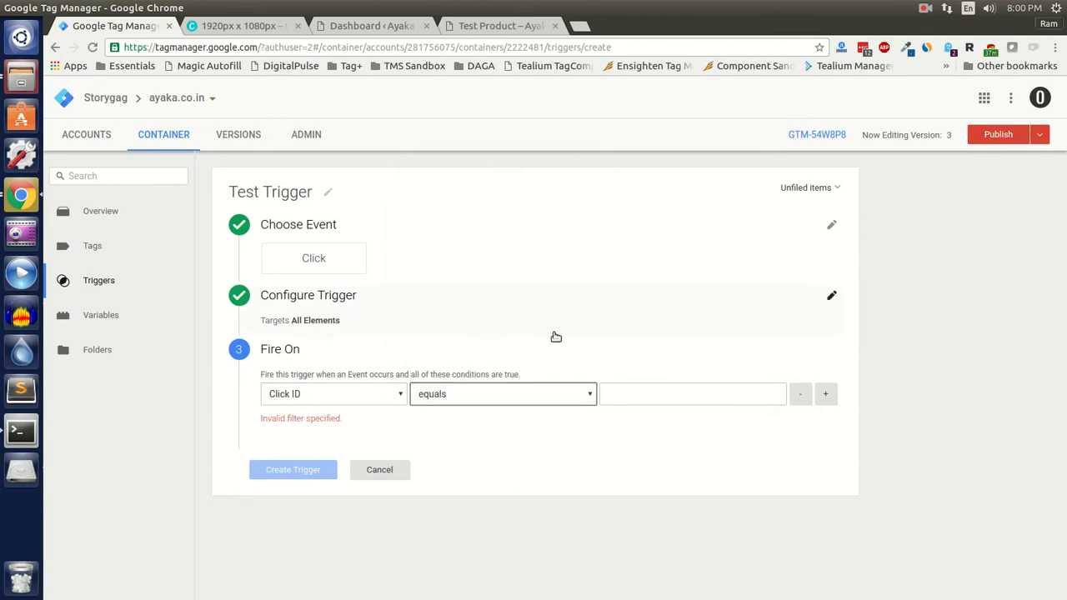
pyautogui.click(627, 402)
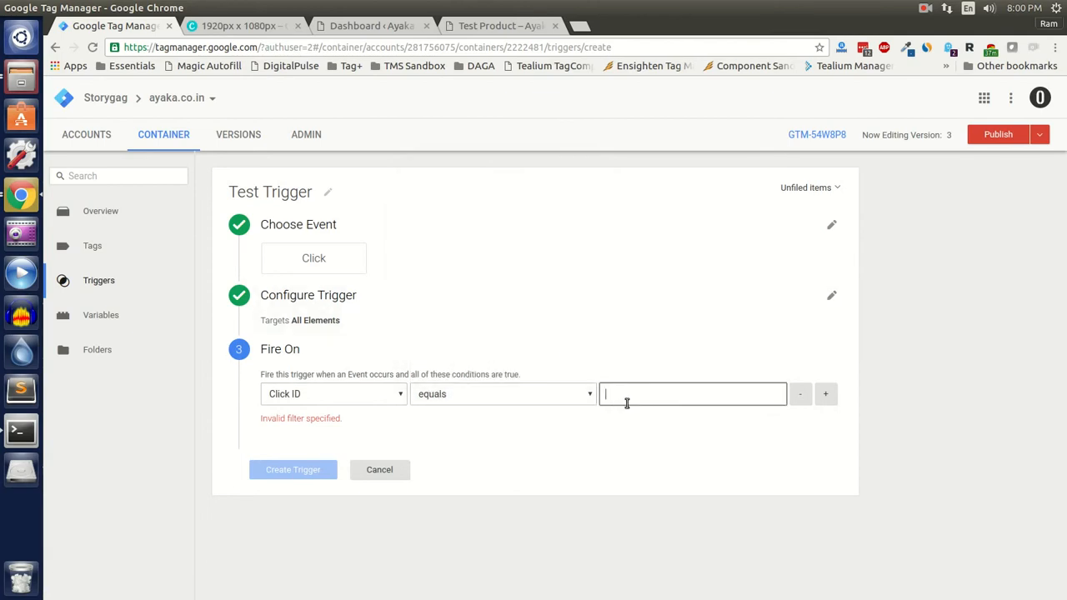
pyautogui.write('A')
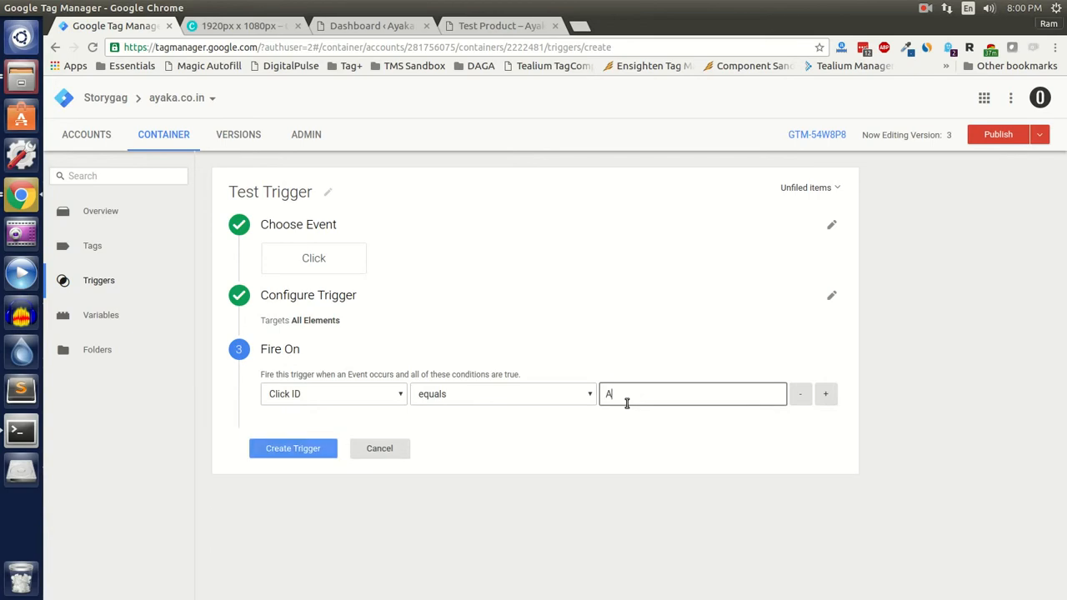
pyautogui.write('ddToCart')
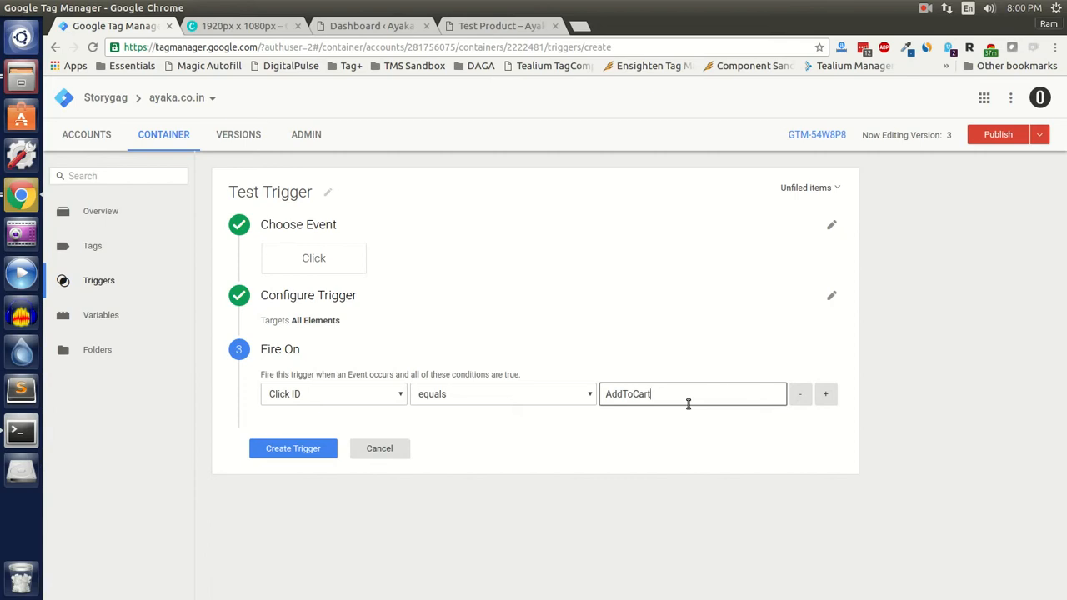
# Switch the firing condition's variable to Click Classes and look through the comparison operators.
pyautogui.click(386, 393)
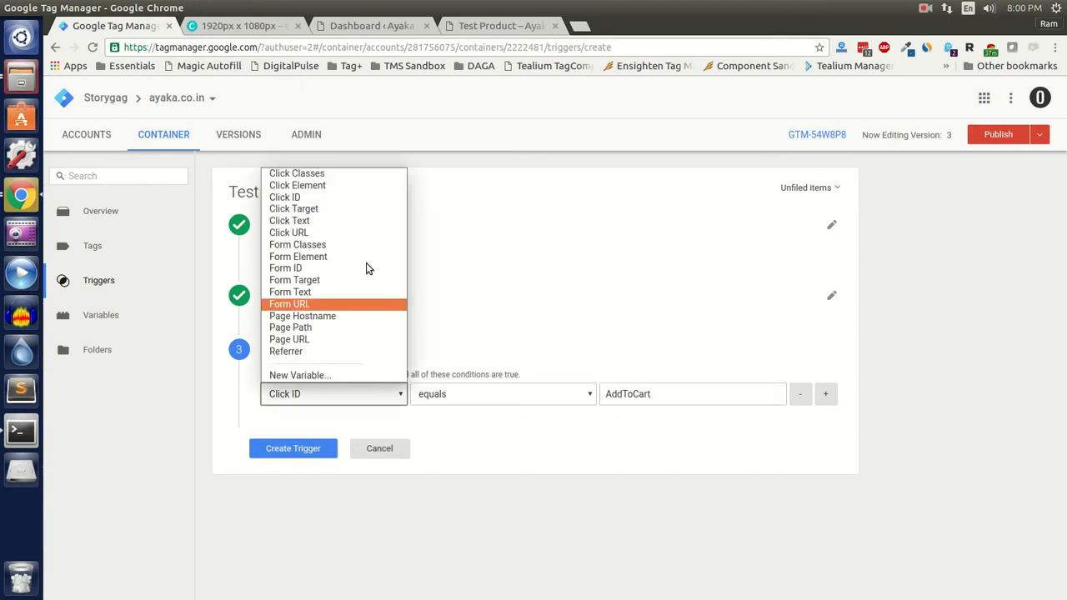
pyautogui.click(338, 176)
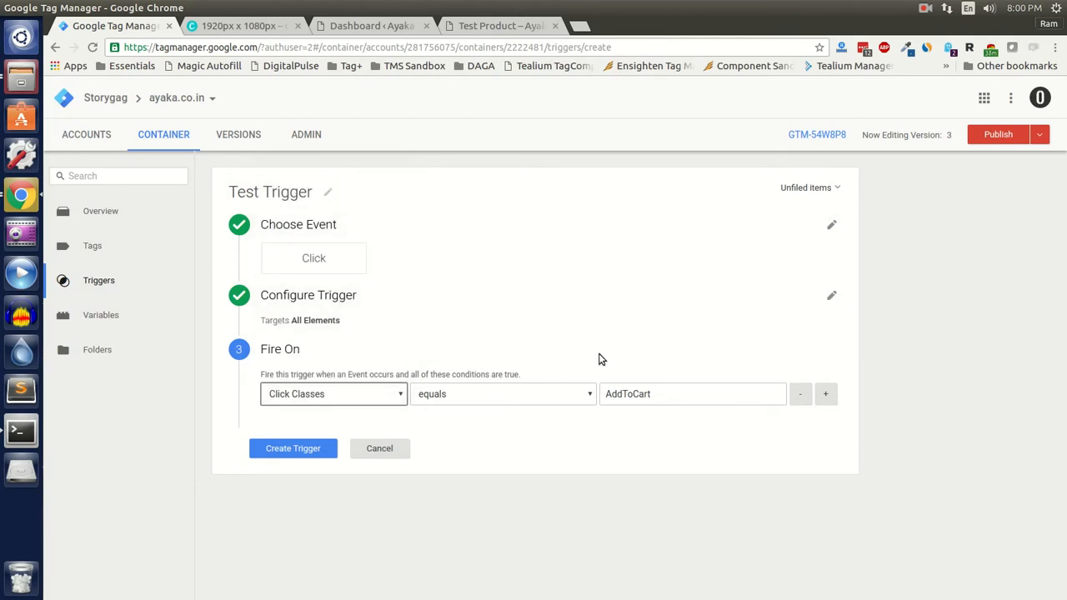
pyautogui.click(371, 400)
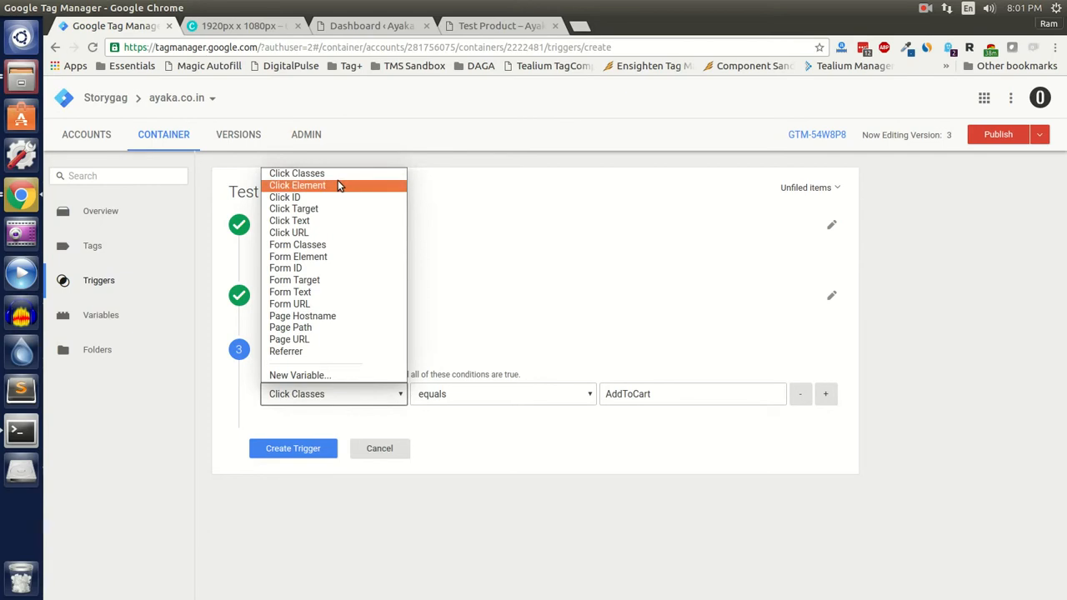
pyautogui.click(464, 397)
pyautogui.click(466, 397)
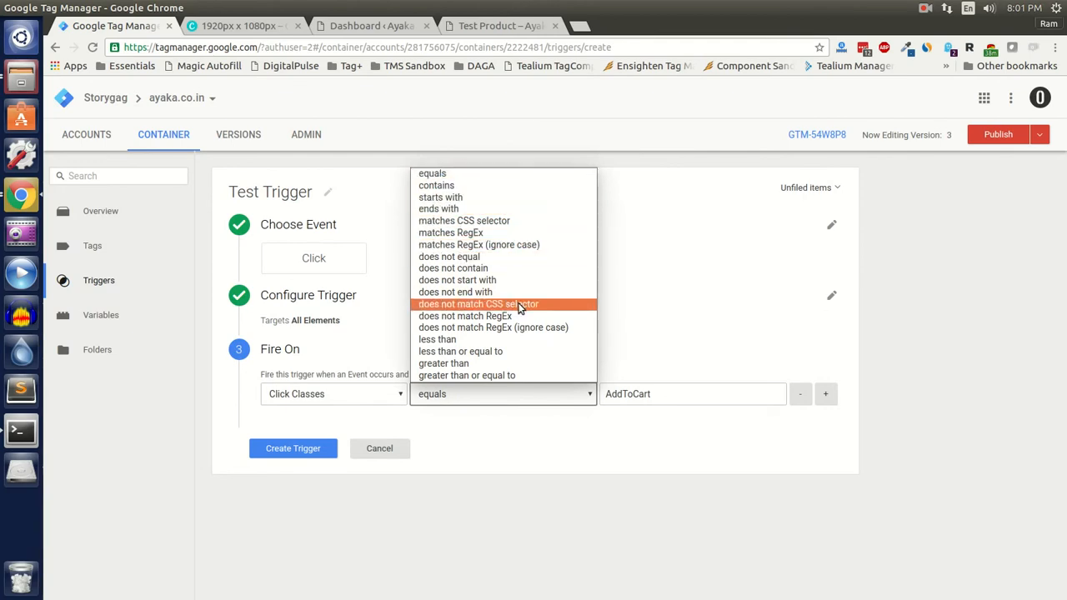
# Set the firing condition's variable to Click Target.
pyautogui.click(390, 398)
pyautogui.click(390, 398)
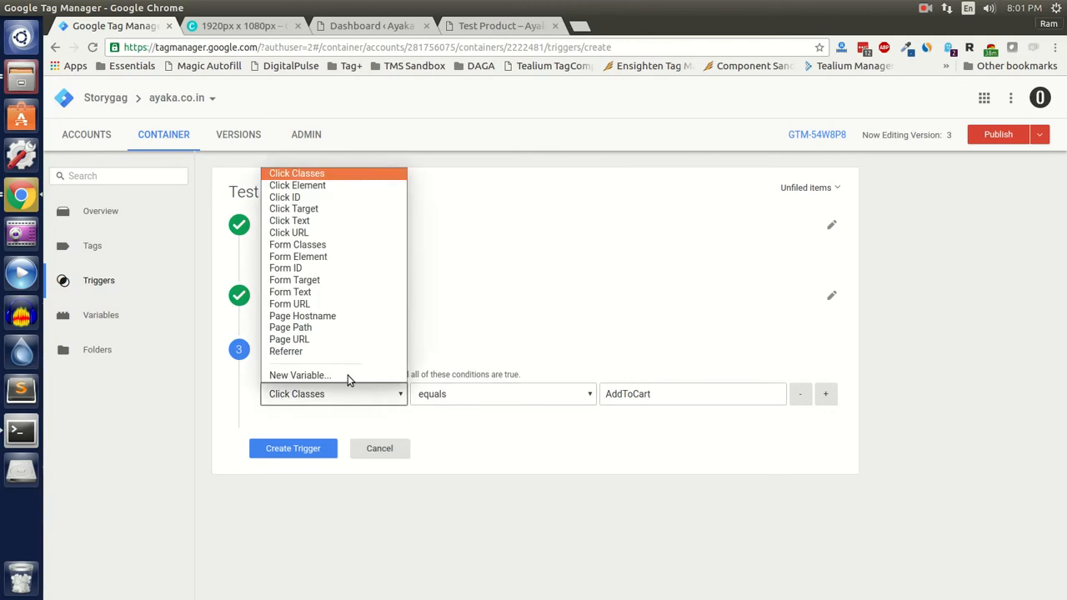
pyautogui.click(344, 209)
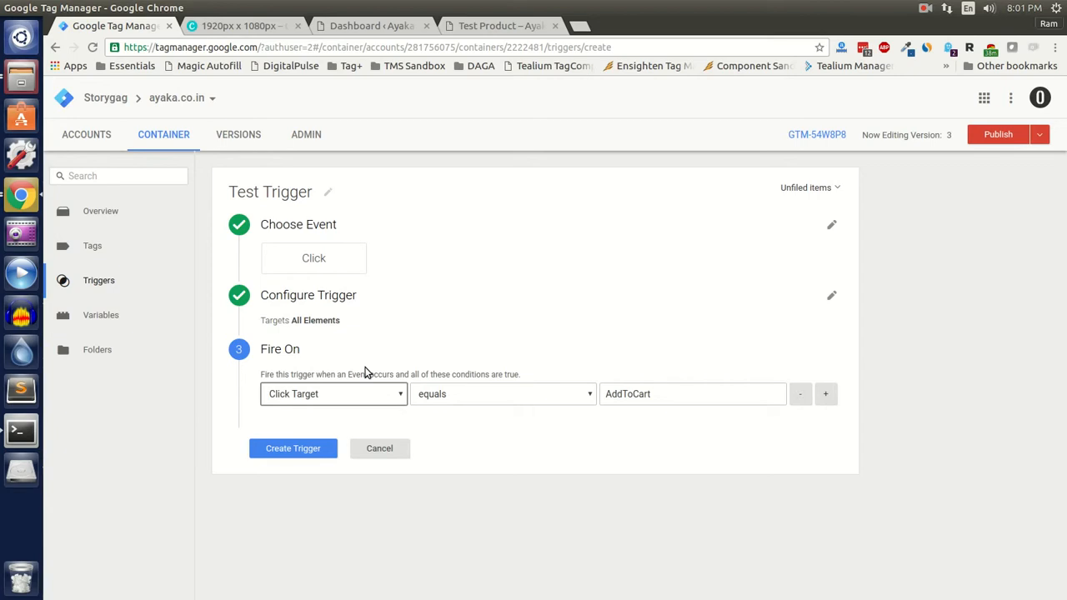
# Set the firing condition's variable to Click Text and look through the other available variables.
pyautogui.click(364, 396)
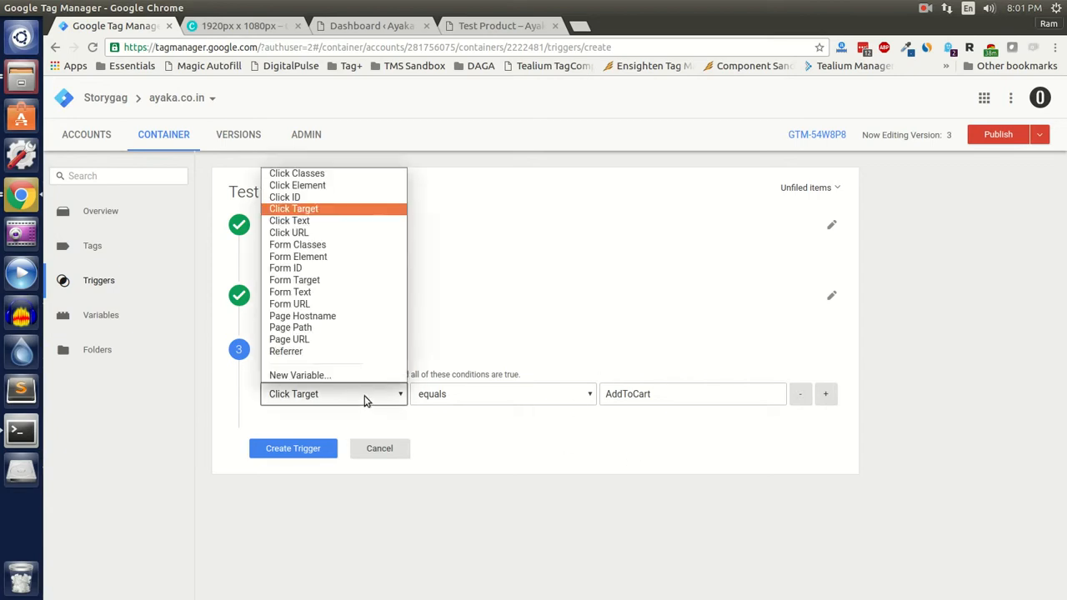
pyautogui.click(321, 222)
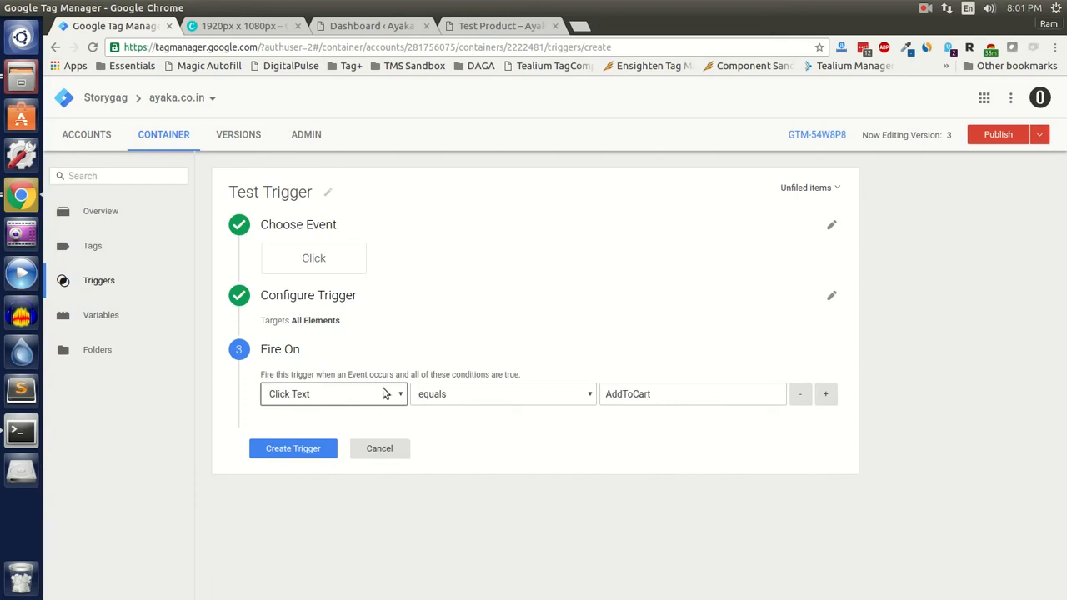
pyautogui.click(311, 397)
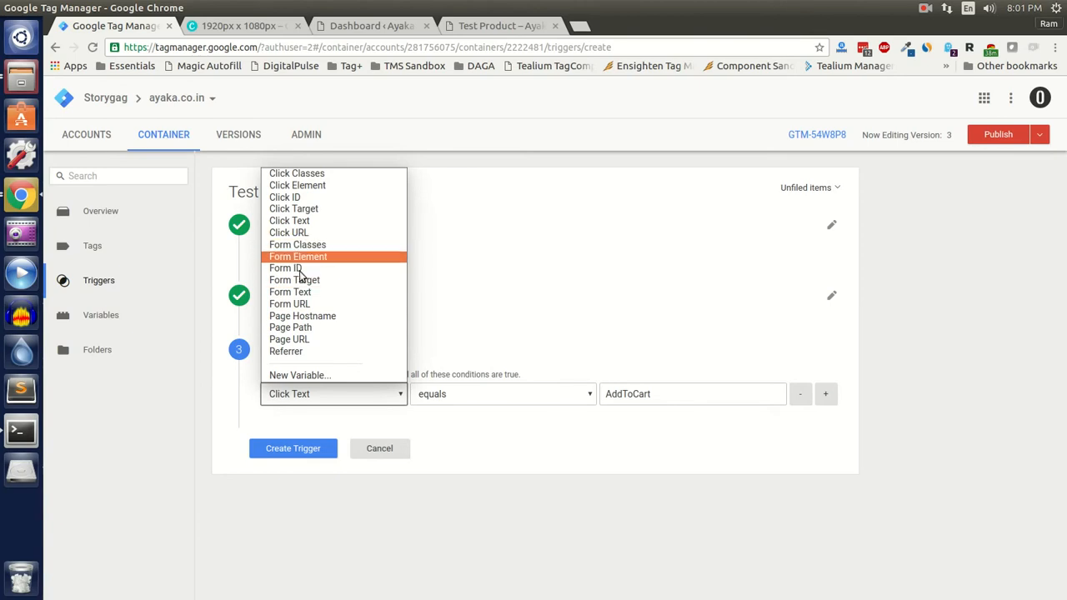
pyautogui.click(442, 425)
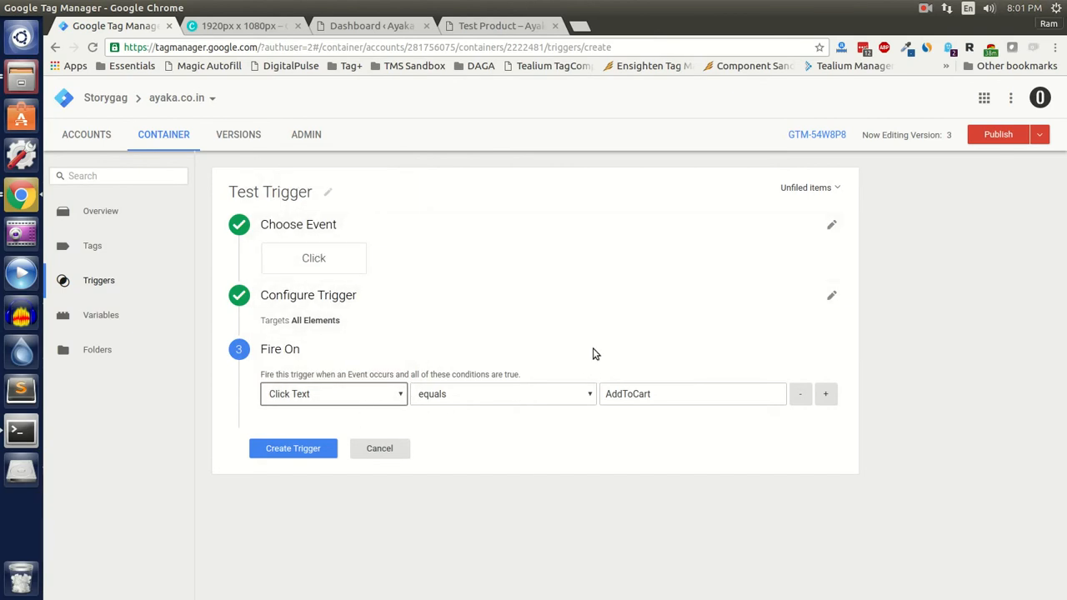
# Change the click trigger's targets to Just Links and reopen its Wait for Tags and Check Validation settings.
pyautogui.click(803, 226)
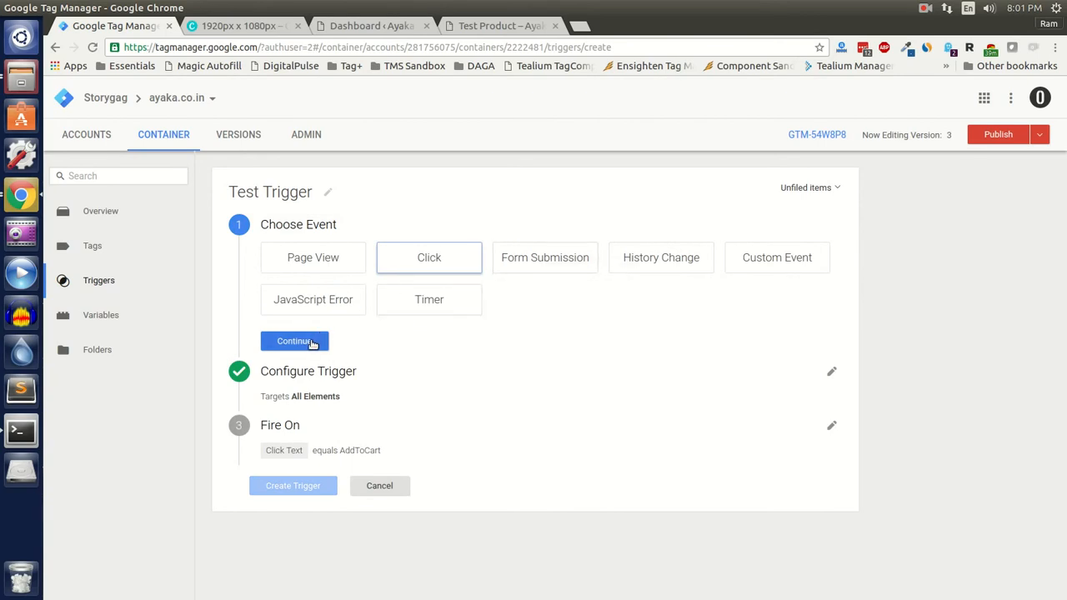
pyautogui.click(310, 341)
pyautogui.click(326, 319)
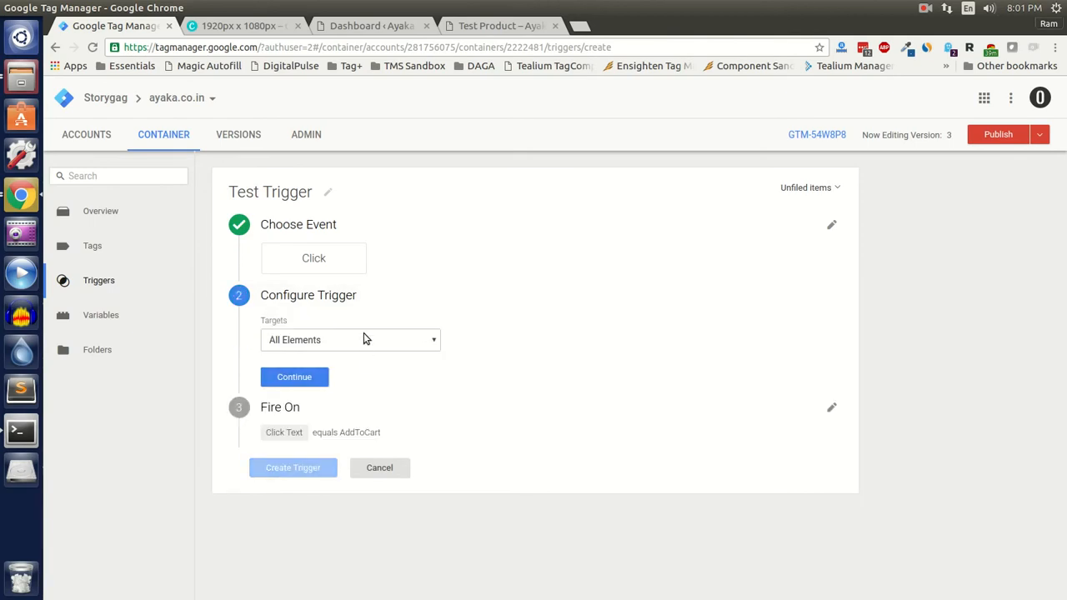
pyautogui.click(358, 344)
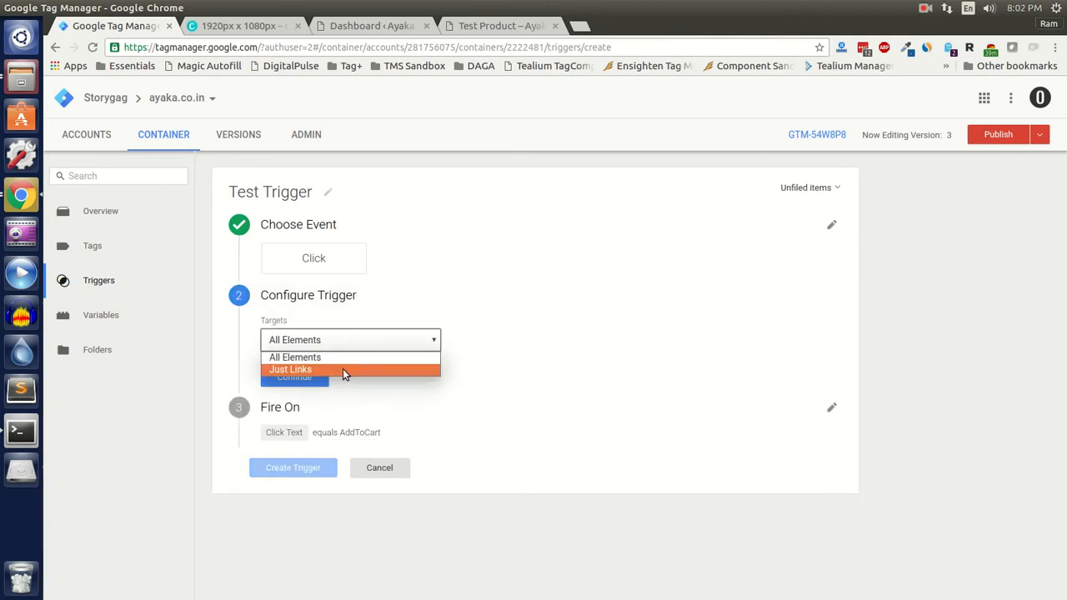
pyautogui.click(345, 367)
pyautogui.click(292, 474)
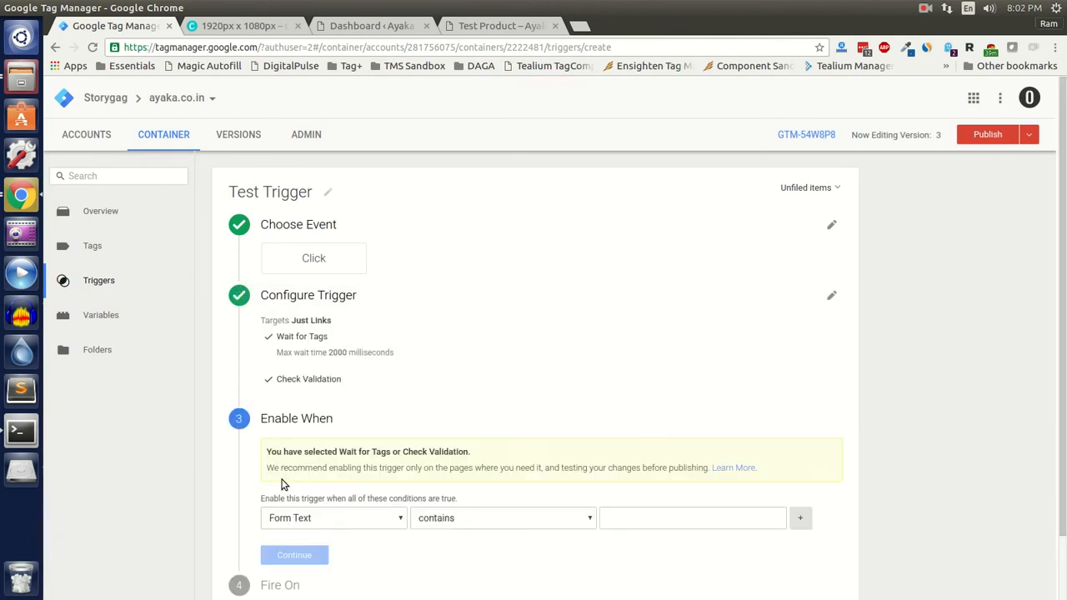
pyautogui.scroll(-2, 367, 417)
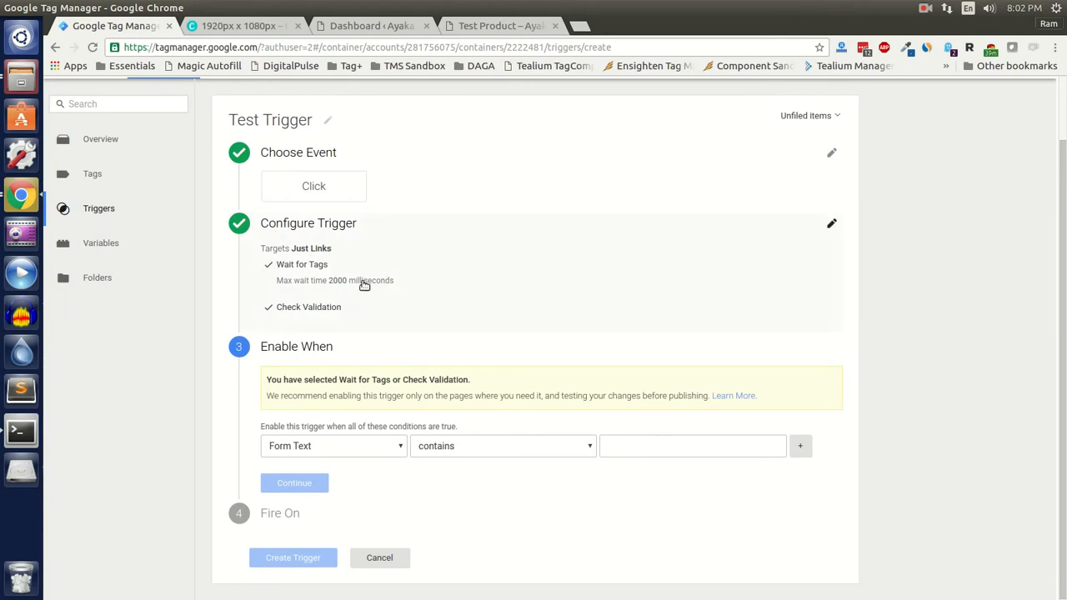
pyautogui.click(356, 281)
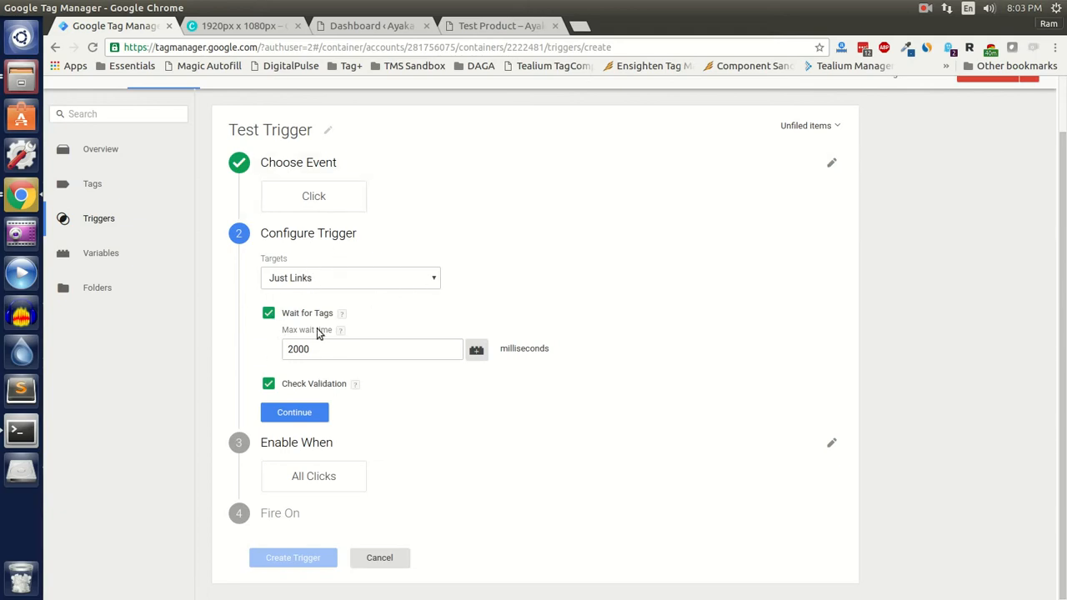
# Change the trigger's event to Form Submission and turn off Check Validation.
pyautogui.click(419, 200)
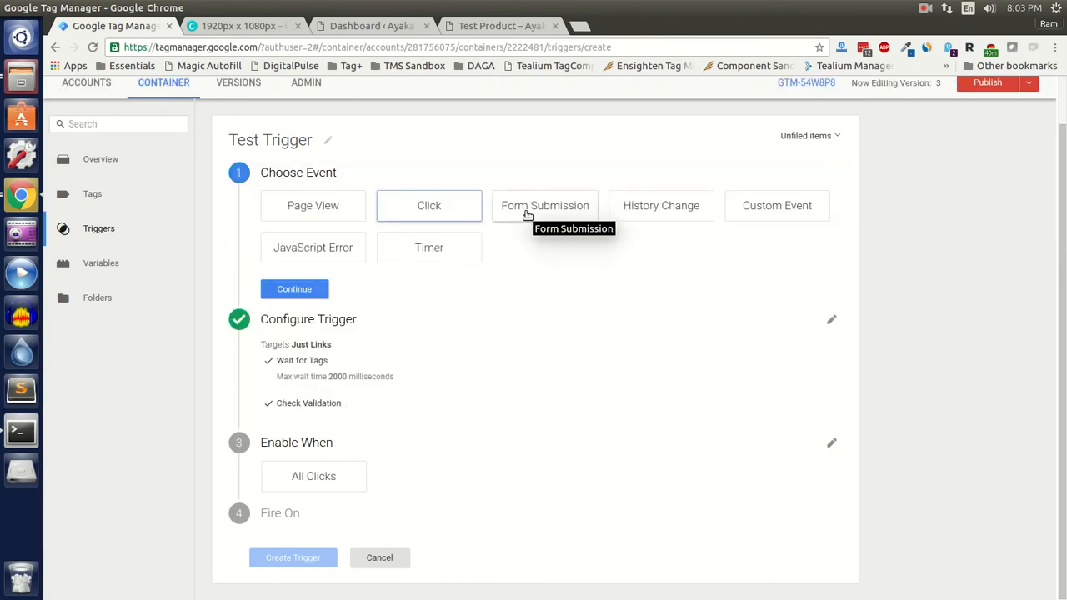
pyautogui.click(527, 215)
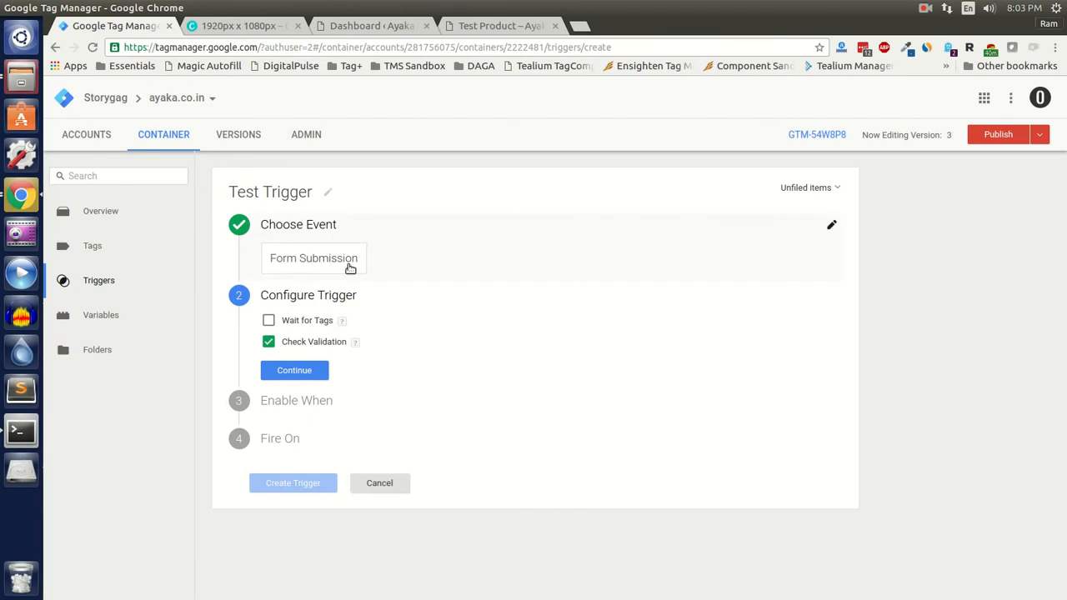
pyautogui.click(269, 342)
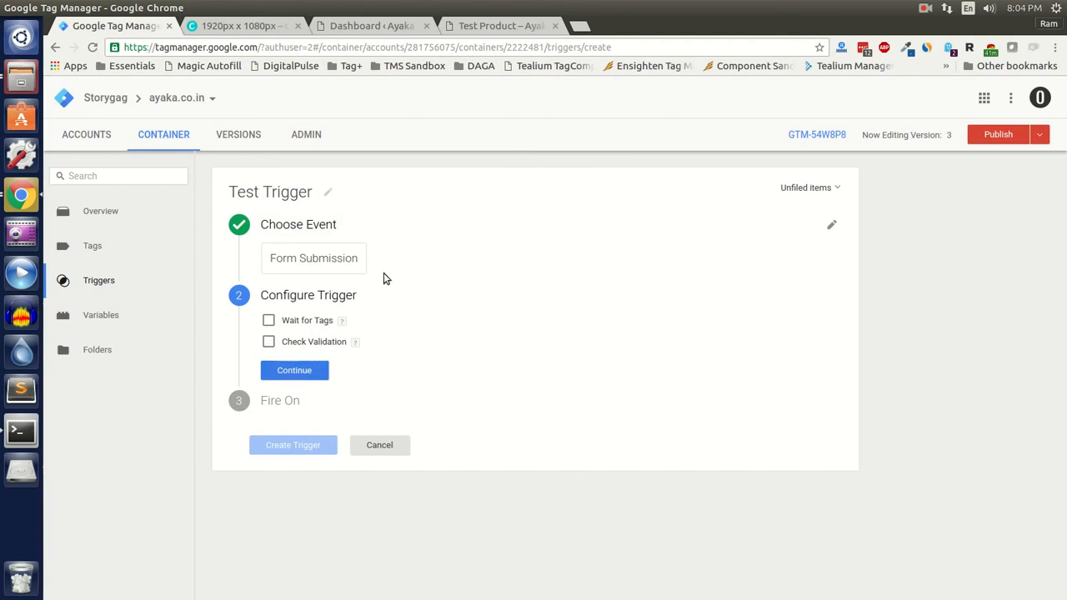
pyautogui.click(310, 370)
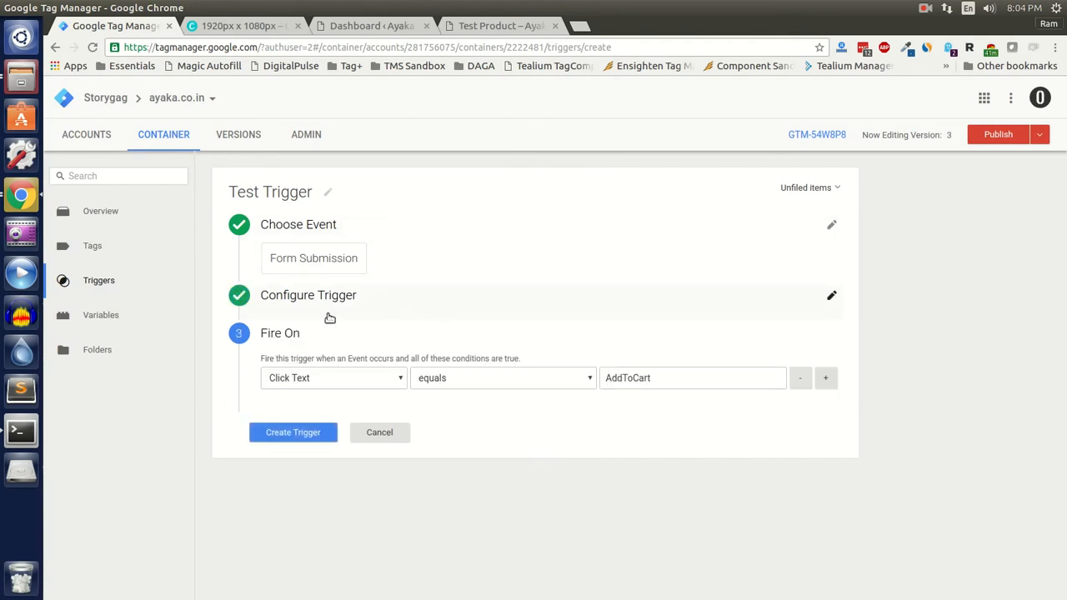
# Set the trigger's firing condition to Form ID equals checkOutForm and look through the other variables.
pyautogui.click(331, 374)
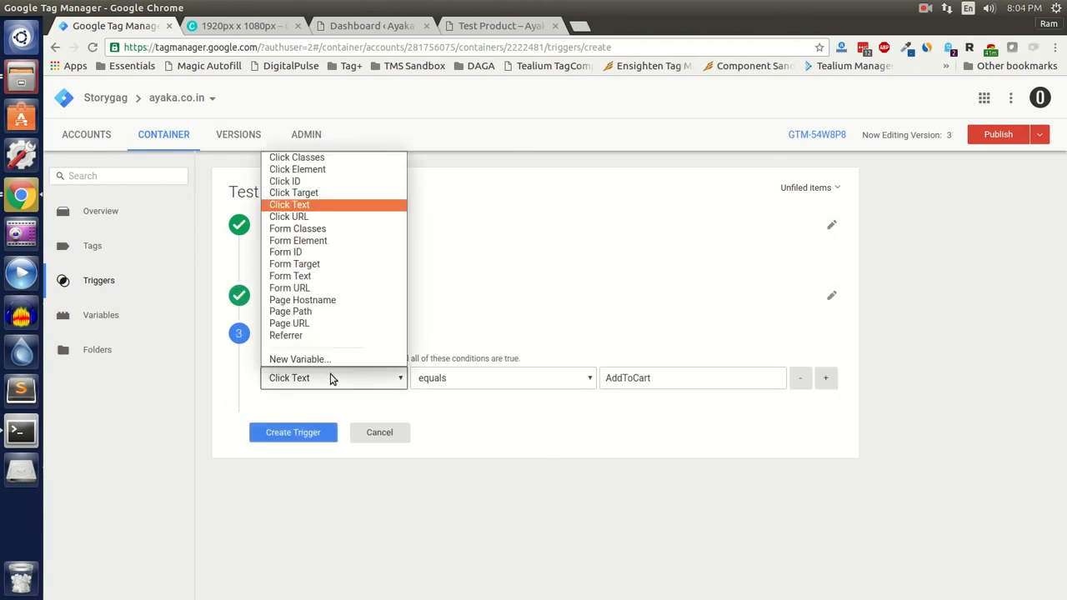
pyautogui.click(310, 253)
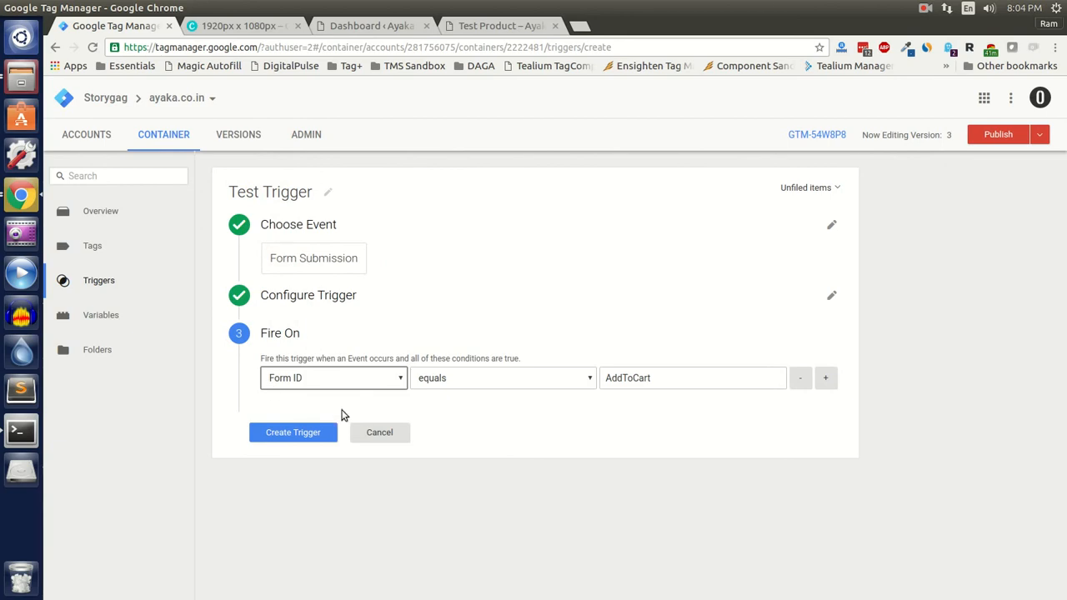
pyautogui.doubleClick(629, 379)
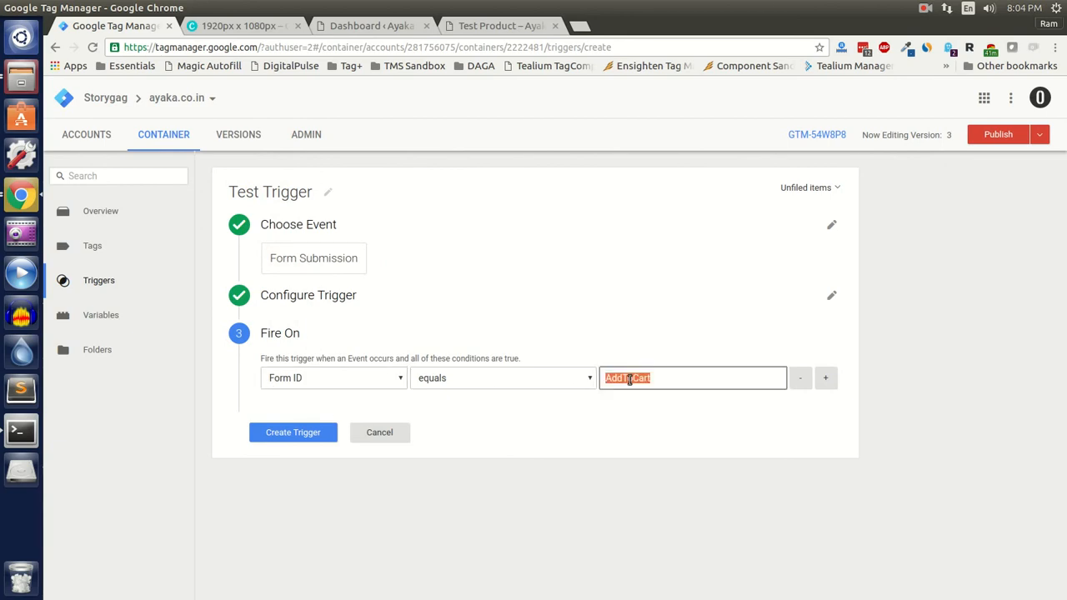
pyautogui.write('checkOutForm')
pyautogui.click(377, 379)
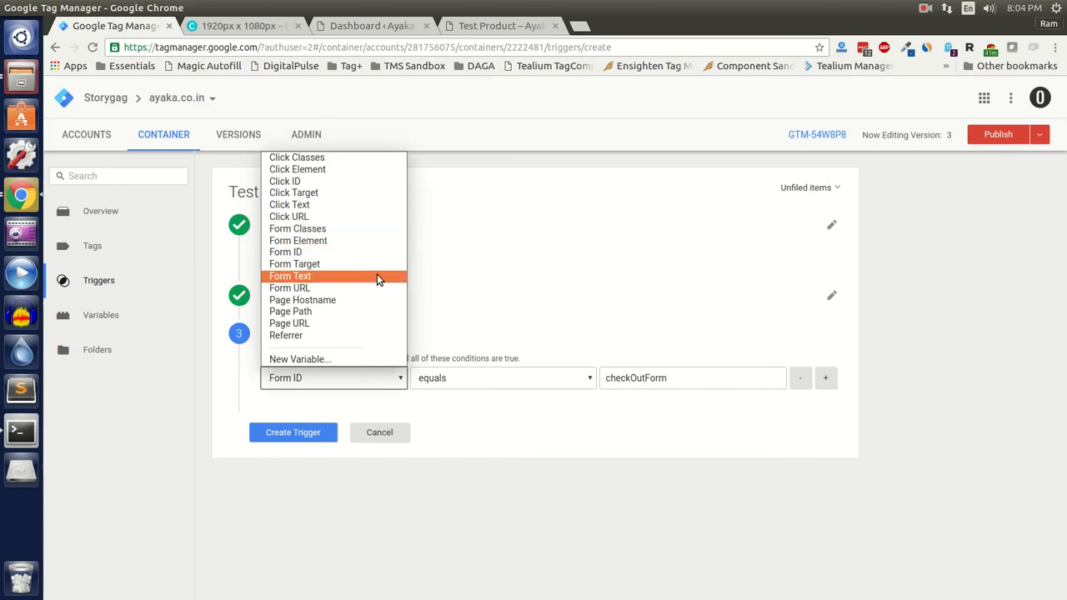
pyautogui.click(510, 415)
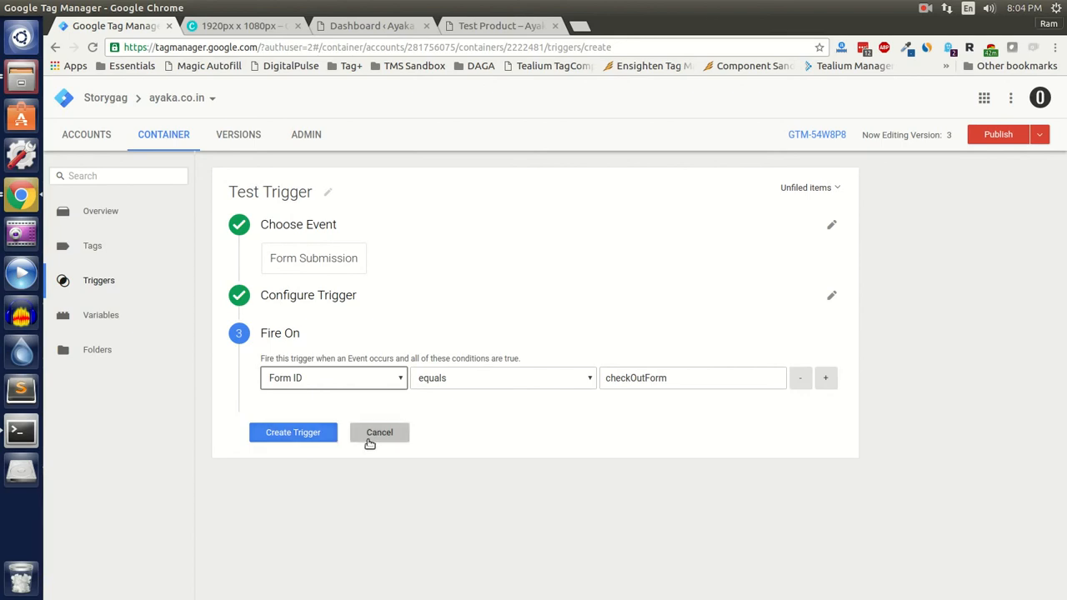
# Change the trigger's event to Custom Event and reopen the choice of event types.
pyautogui.click(391, 249)
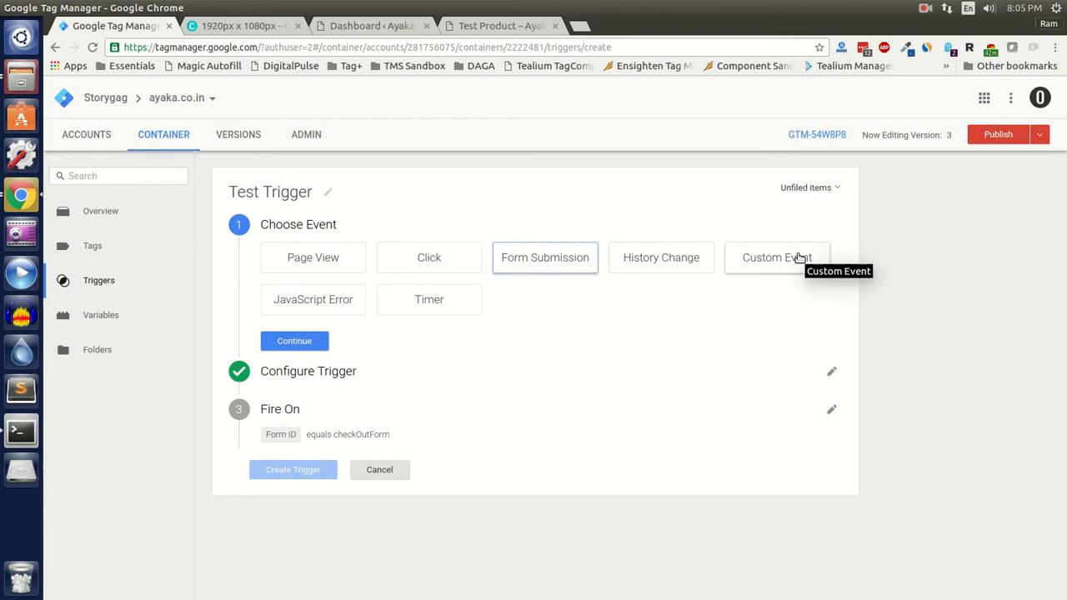
pyautogui.click(799, 258)
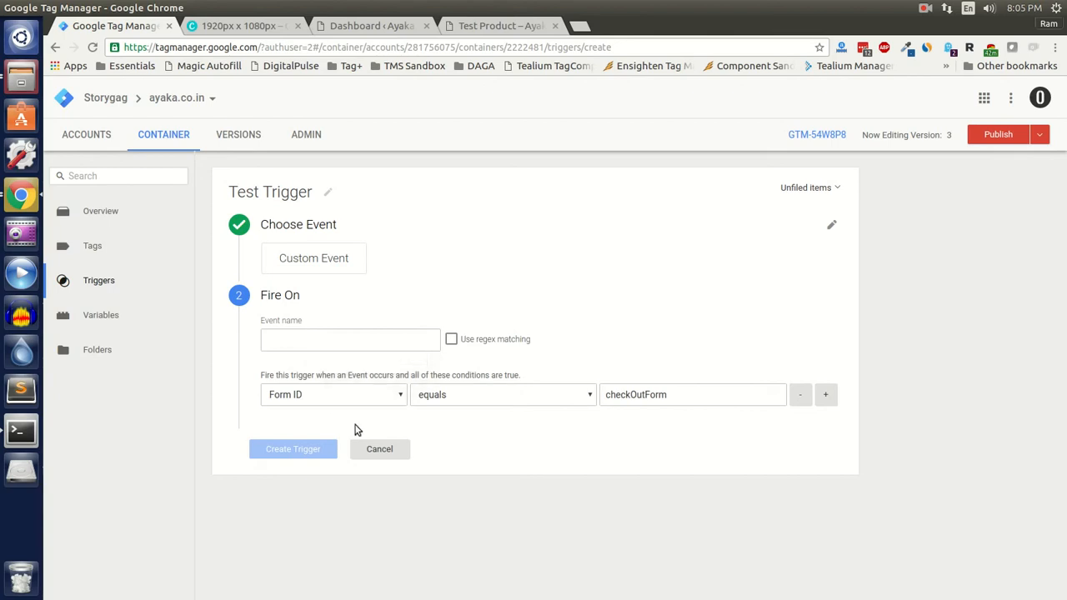
pyautogui.click(626, 234)
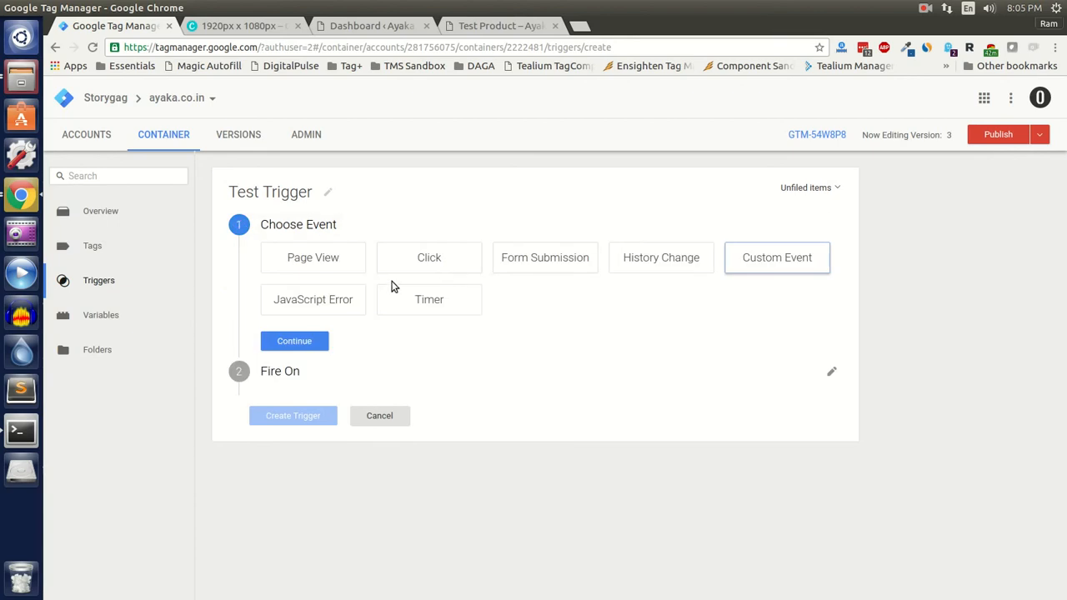